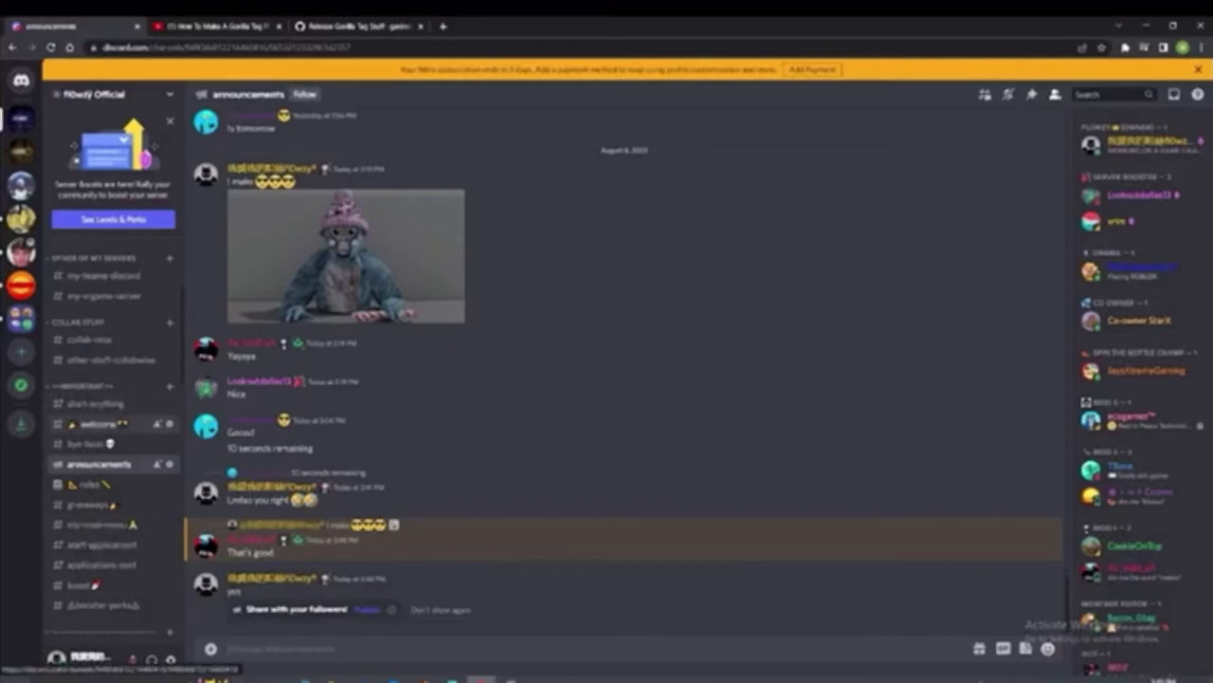
Step: Look through the server's channels and view the example gorilla render posted in the announcements channel
scroll(105, 445, down, 6)
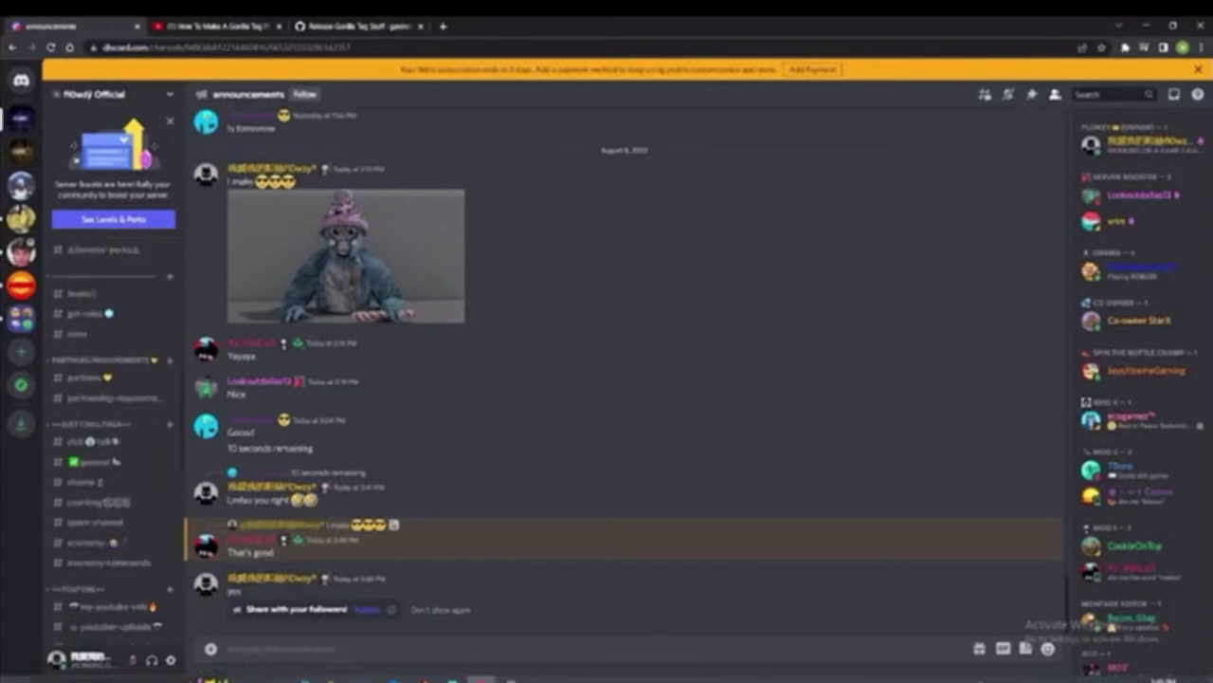
scroll(105, 449, down, 5)
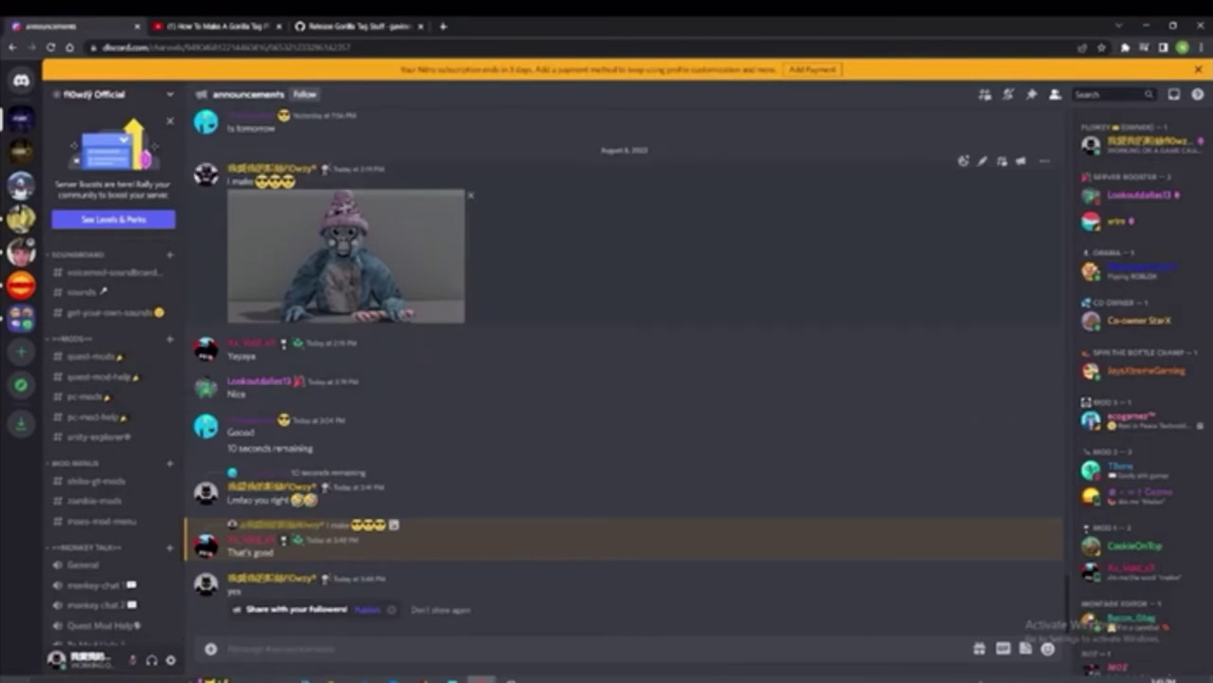
click(346, 256)
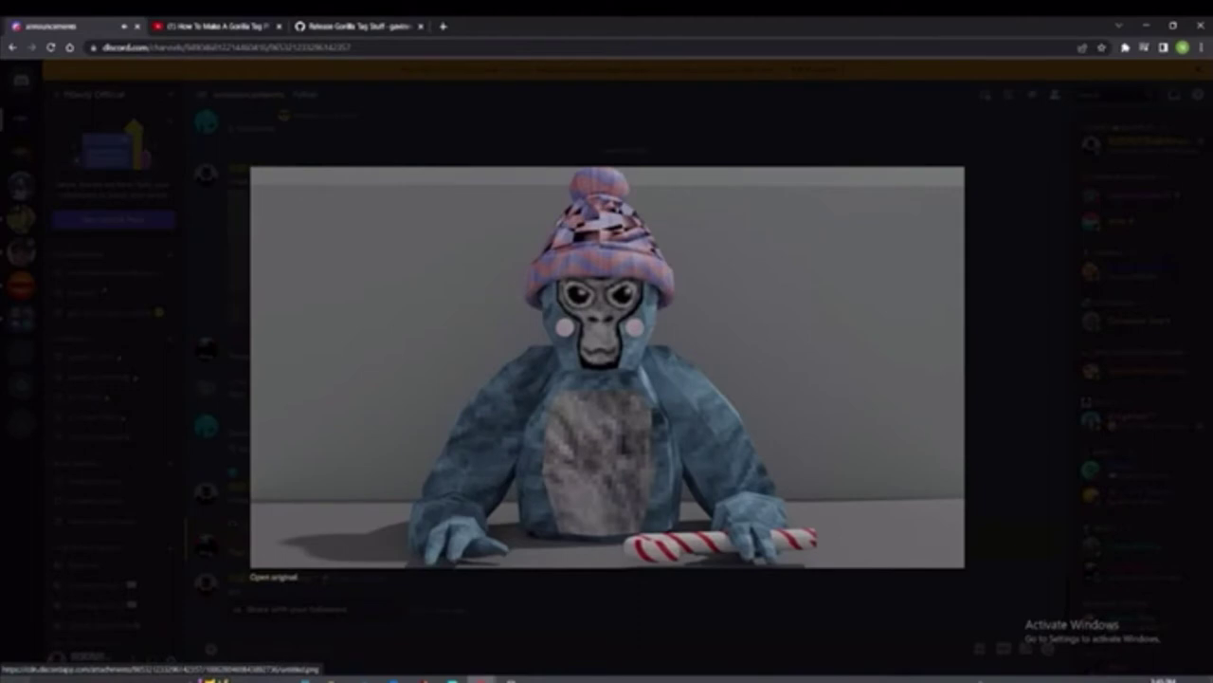
key(Escape)
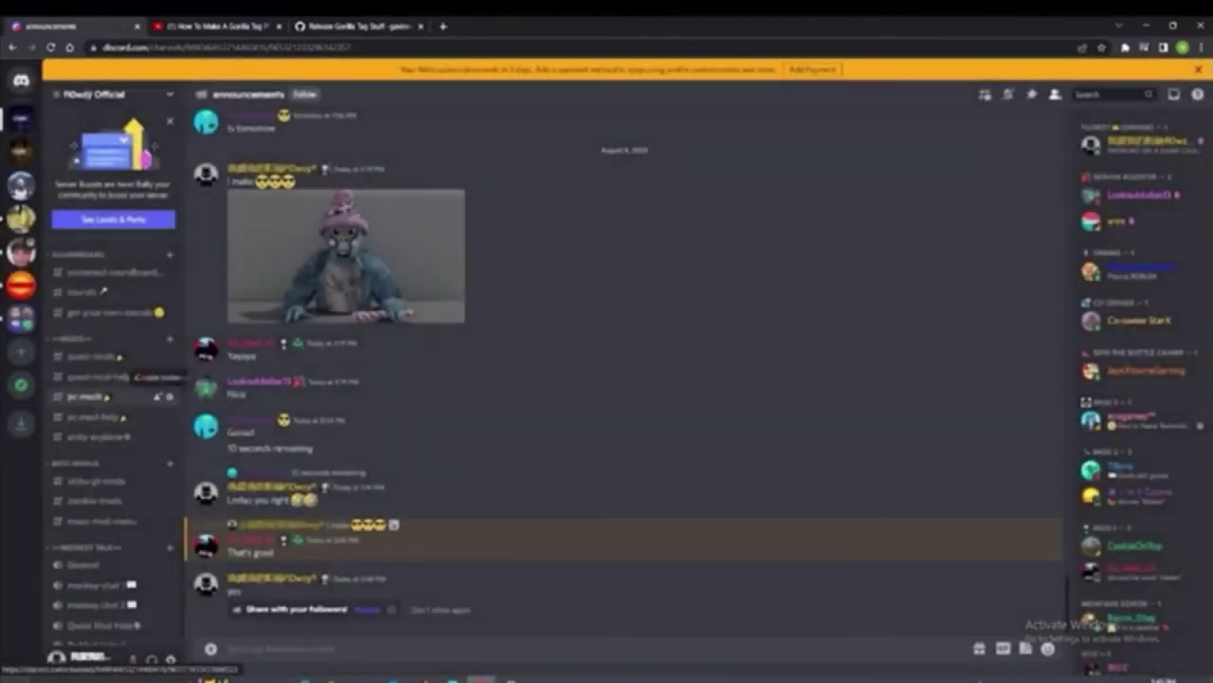
Step: Download Gorilla.tag.Stuff.zip from the GitHub release linked in the git-hub channel and return to Discord
scroll(112, 426, down, 10)
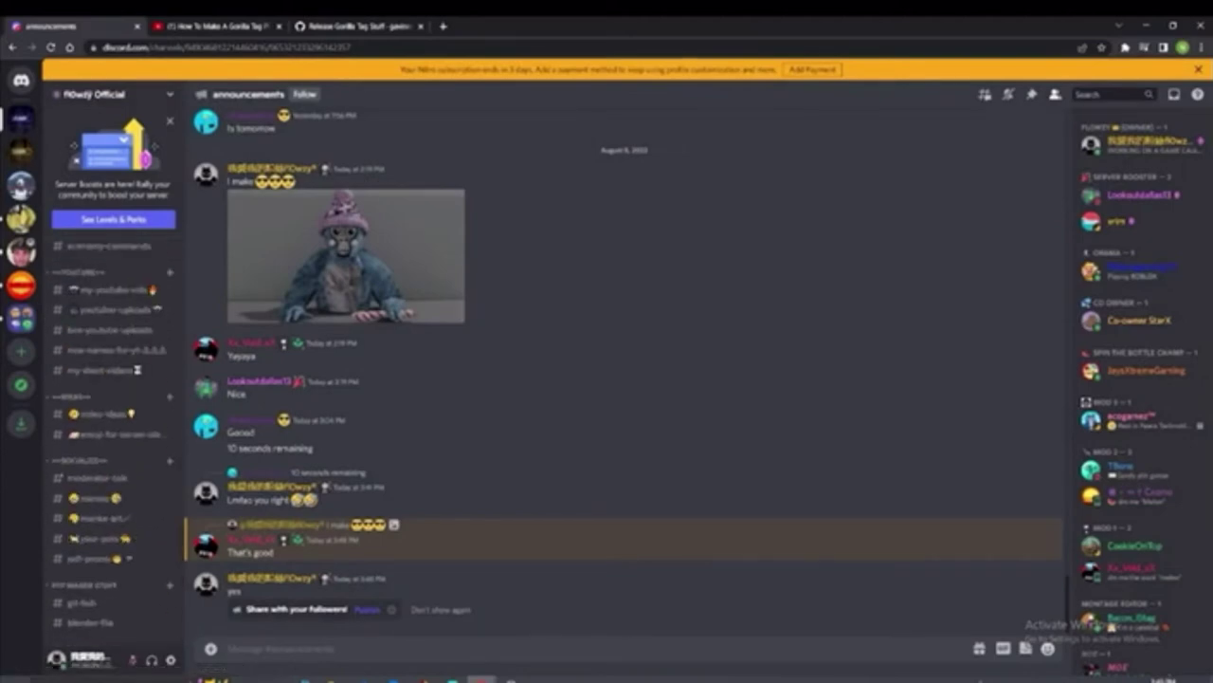
scroll(123, 484, down, 3)
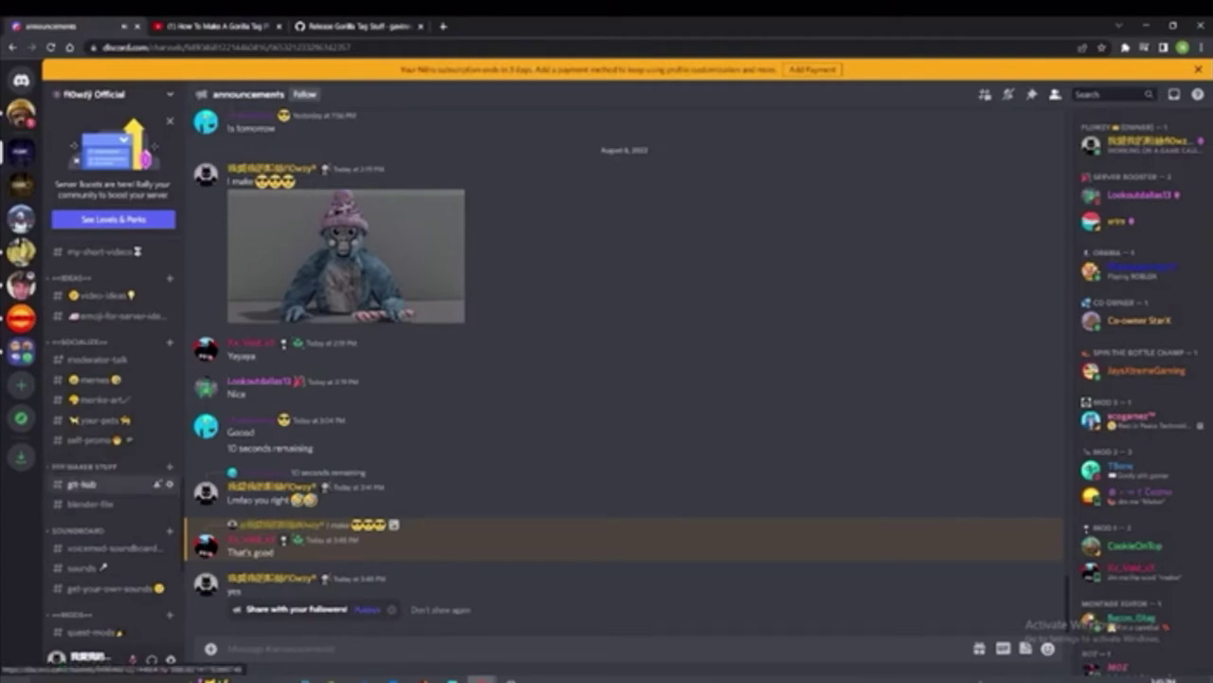
click(104, 483)
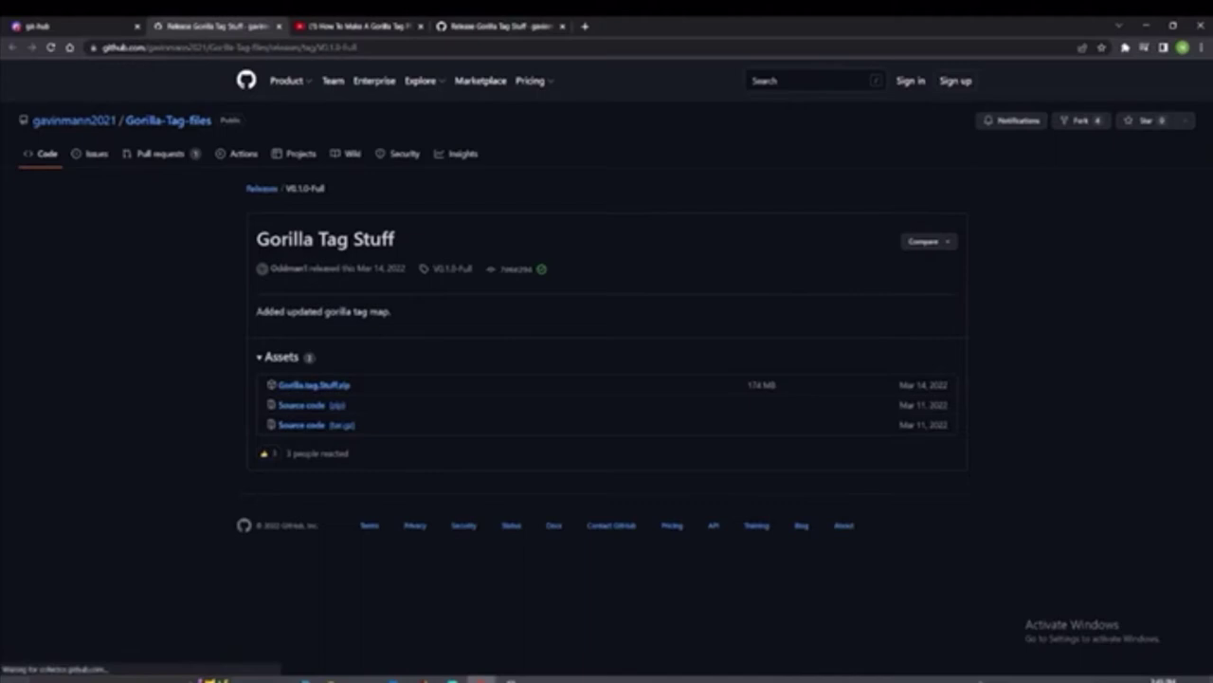
click(75, 27)
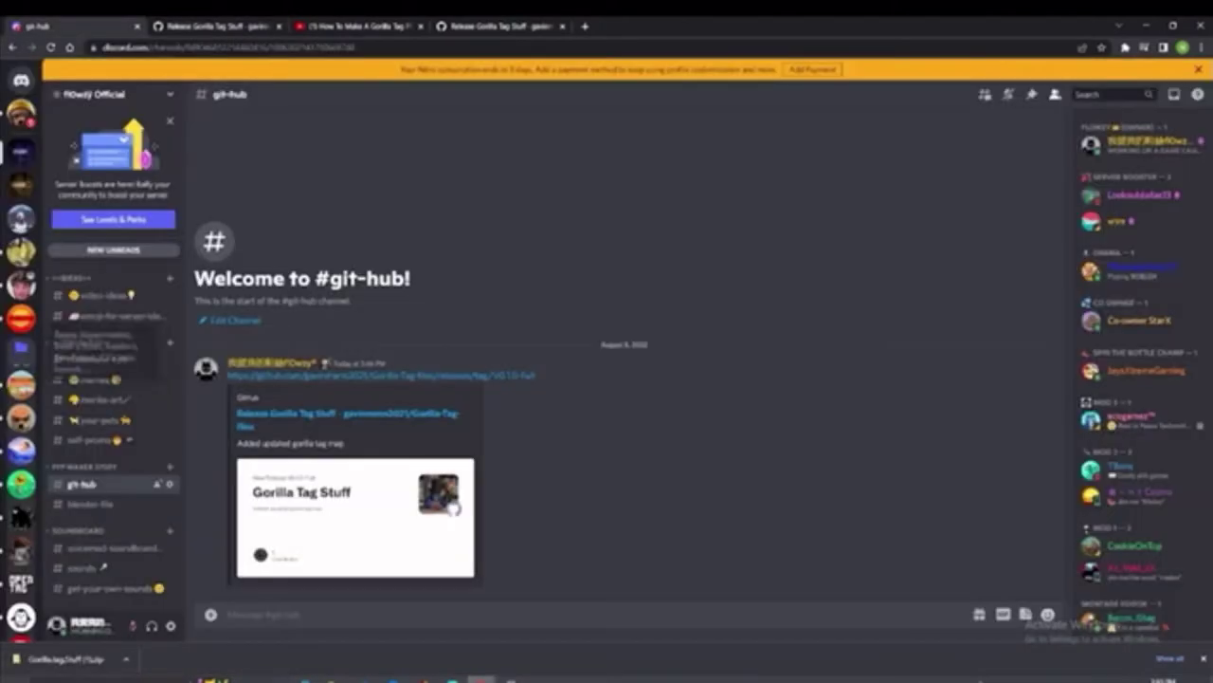
Step: Download the Monke Man Cool .blend file from the blender-file channel and open it in Blender
click(95, 504)
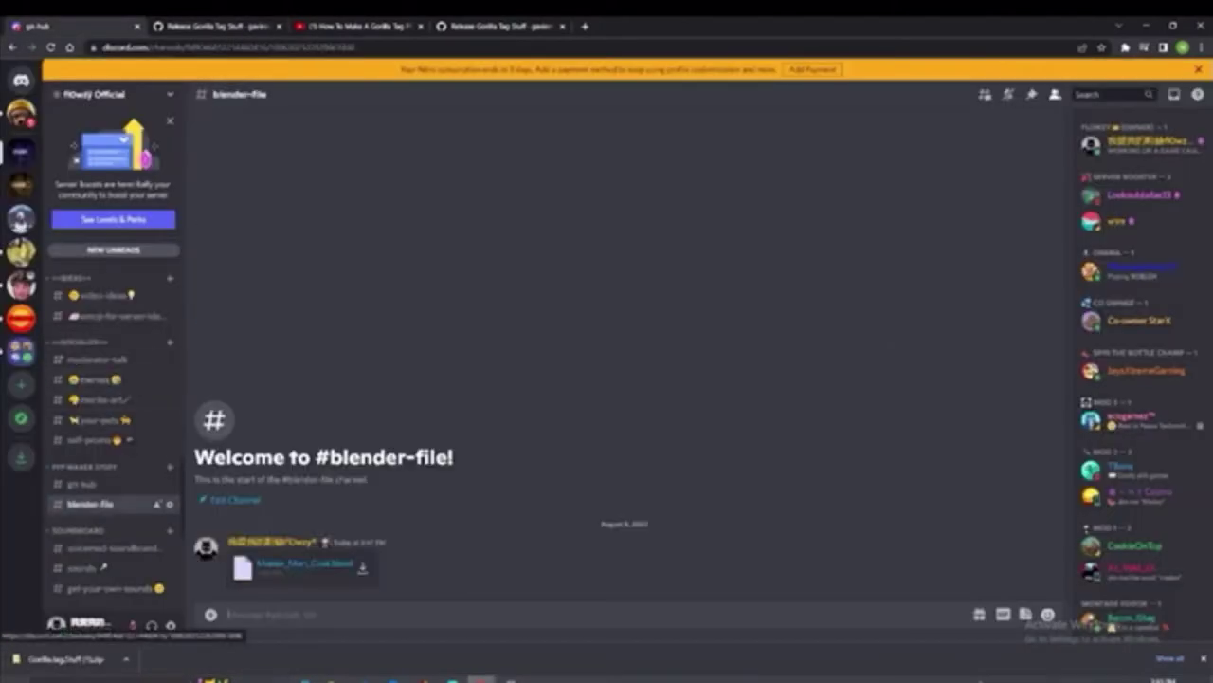
click(303, 563)
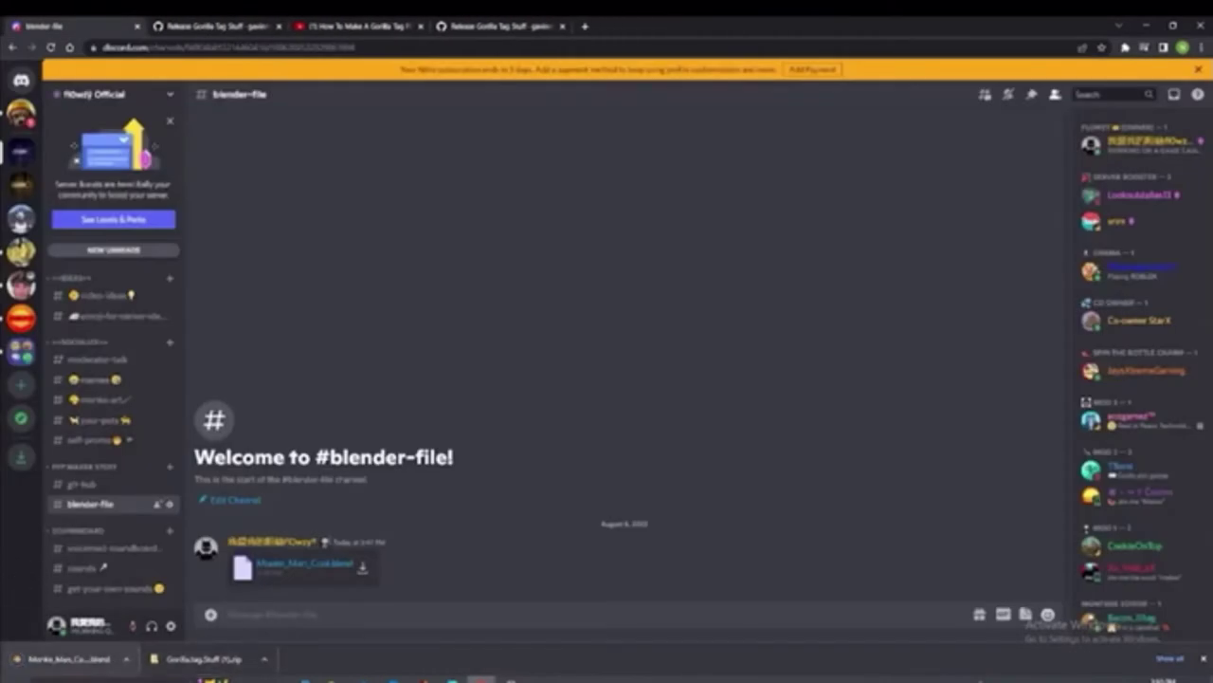
click(70, 659)
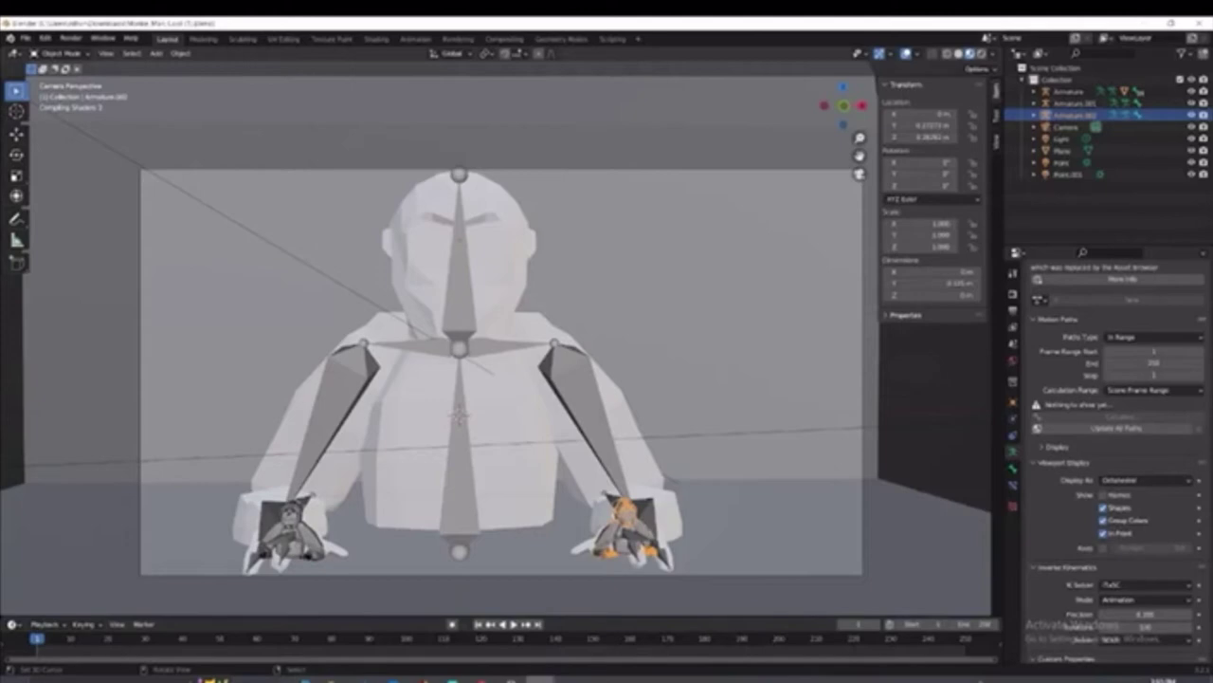
Step: Inspect the gorilla scene from outside the camera view, render a test image and close the render window
drag(842, 105, 876, 28)
middle_drag(544, 228, 379, 247)
drag(843, 105, 795, 104)
key(F12)
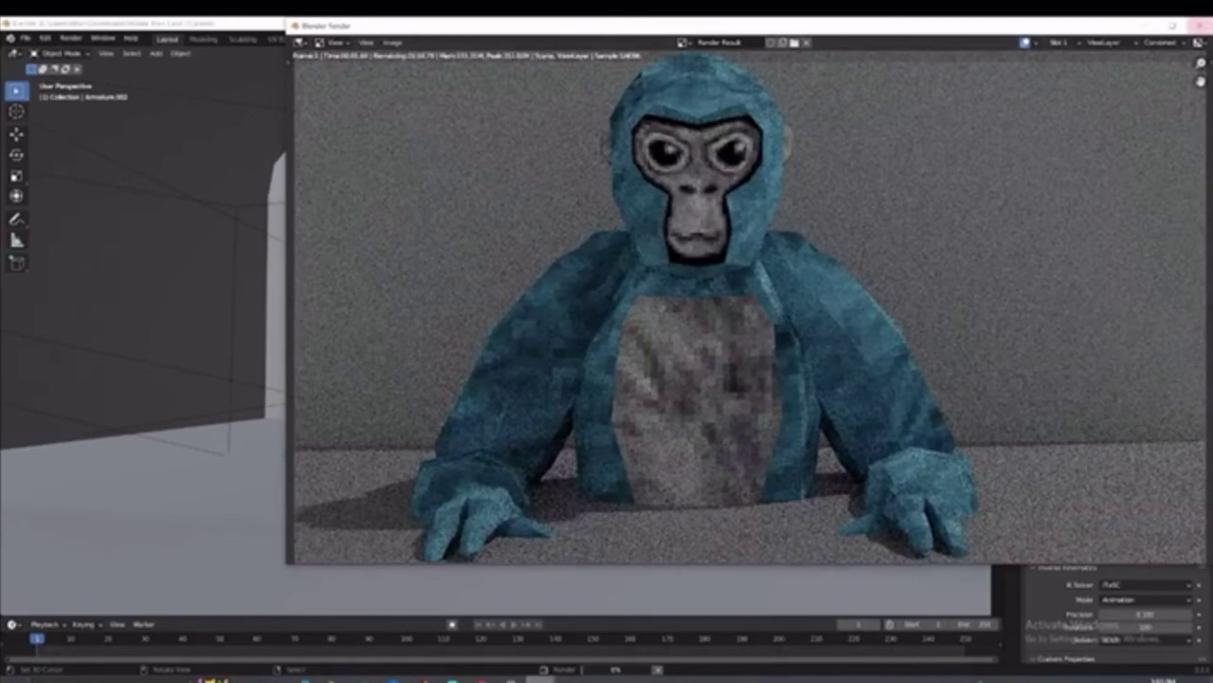
click(1200, 25)
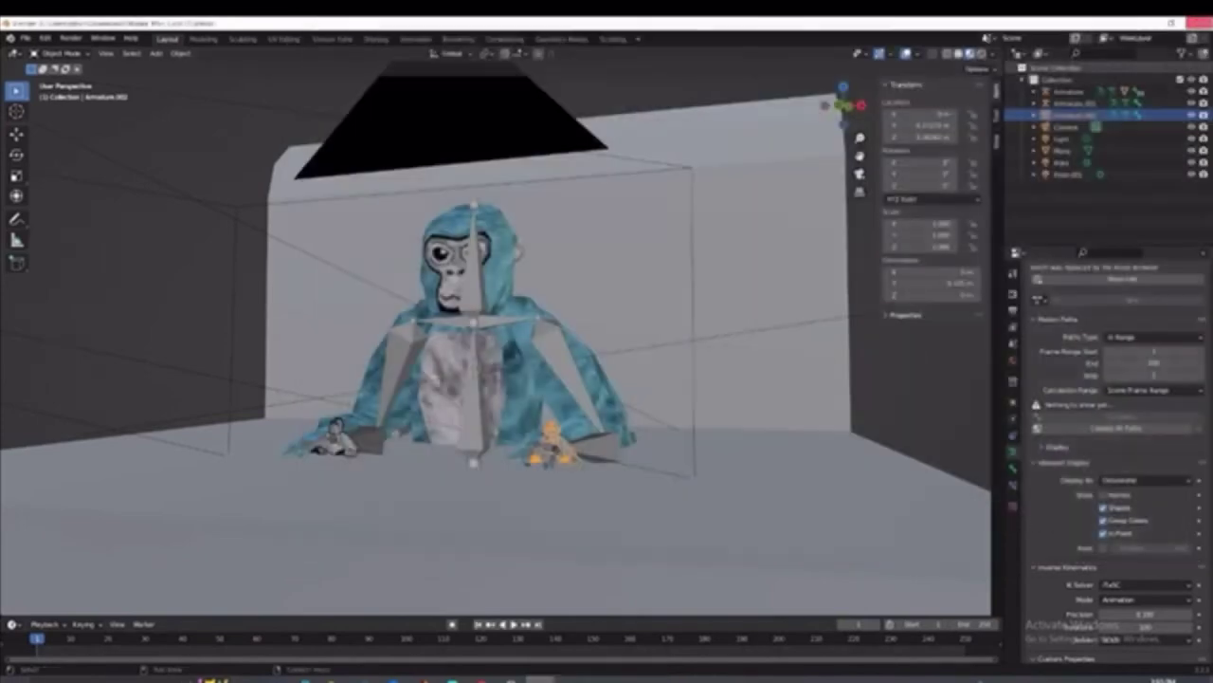
Step: Change the gorilla's fur to red using the color input of its material's group node
drag(844, 104, 878, 116)
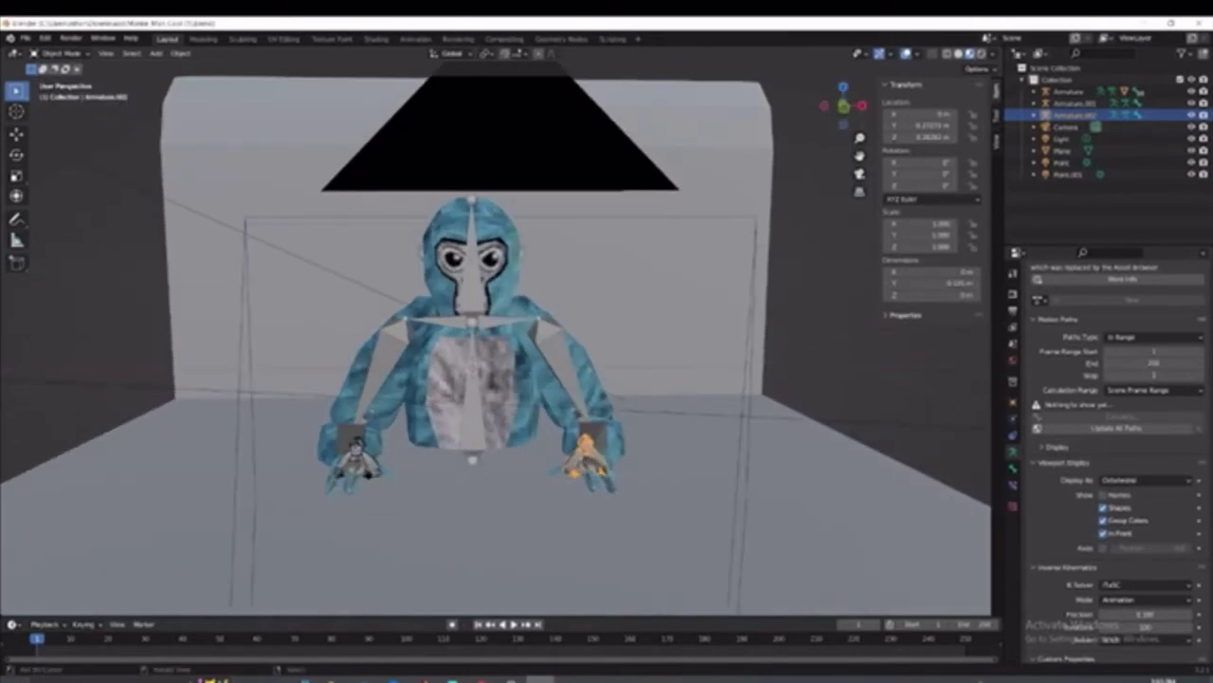
click(520, 389)
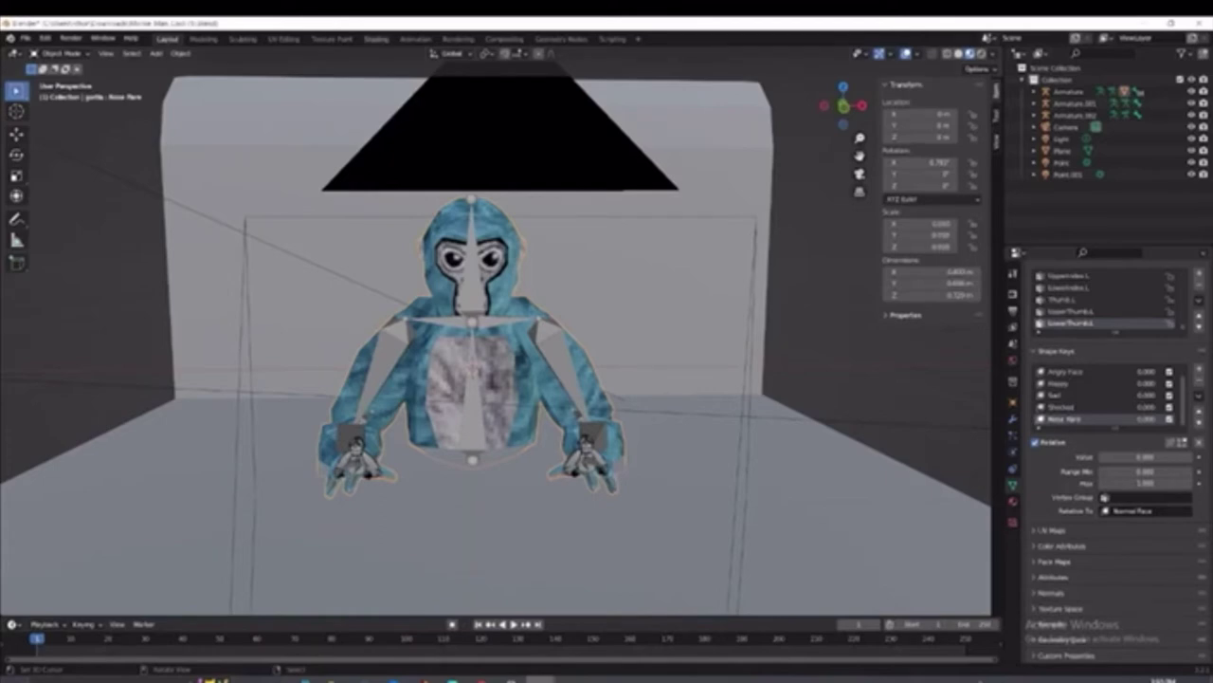
click(376, 39)
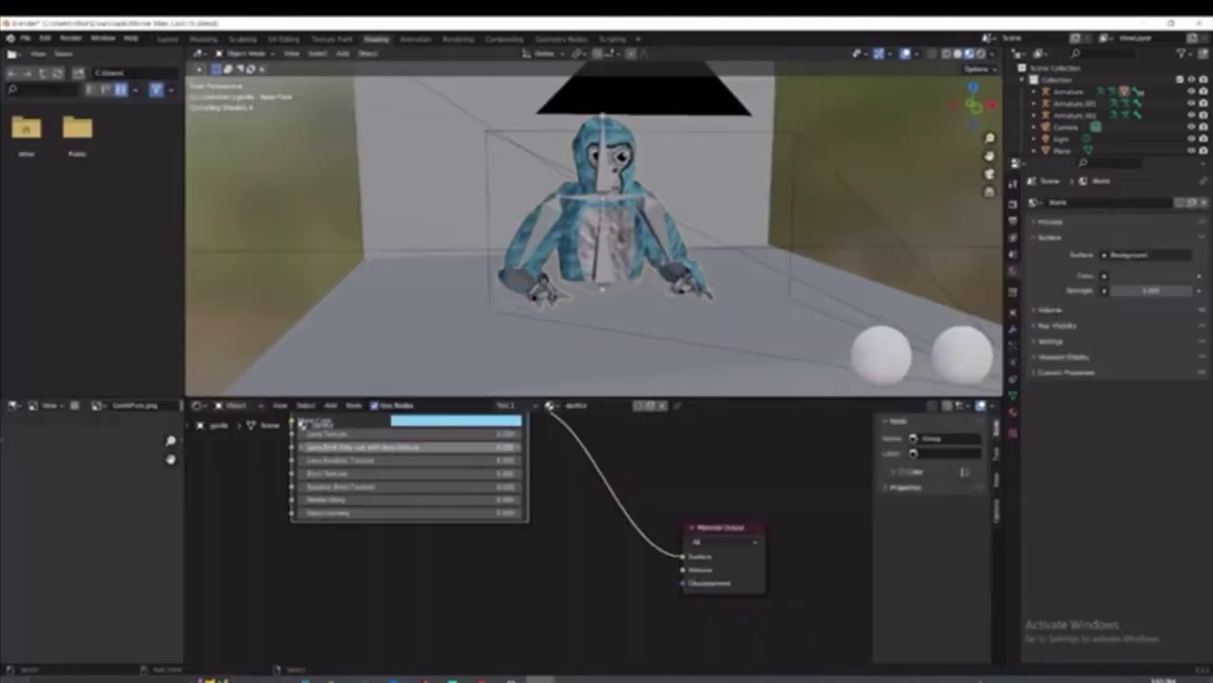
scroll(298, 424, down, 2)
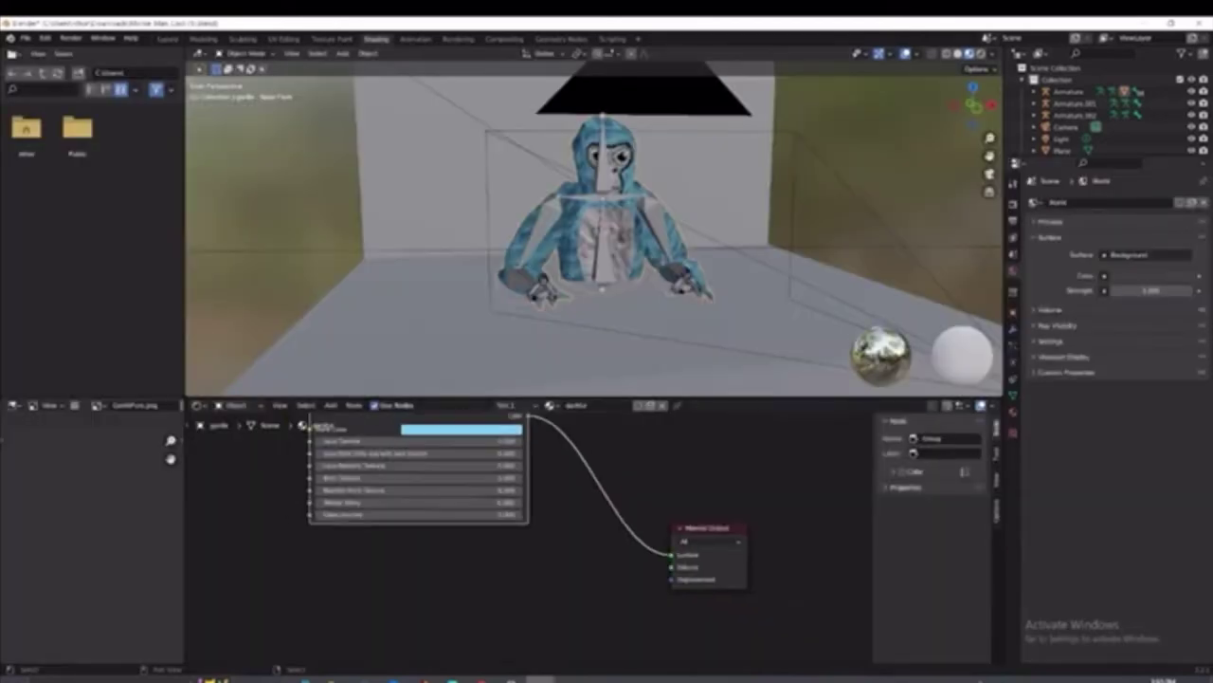
click(465, 437)
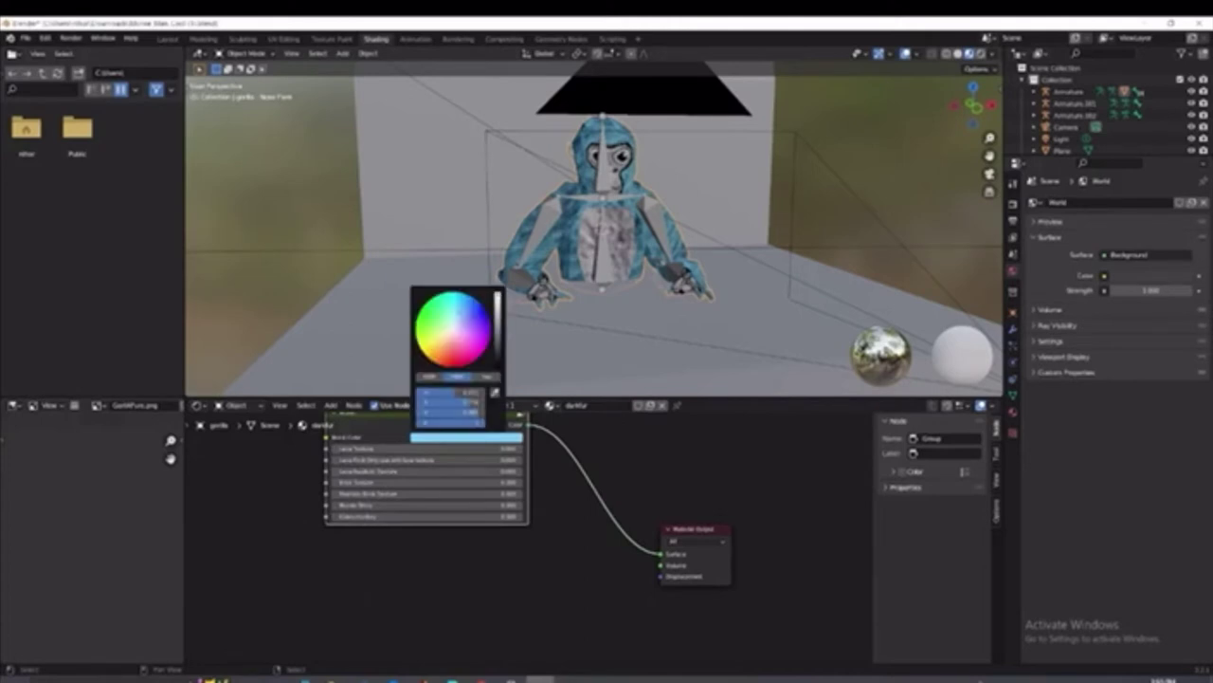
mouse_move(461, 304)
mouse_down()
mouse_move(458, 366)
mouse_move(479, 391)
mouse_up()
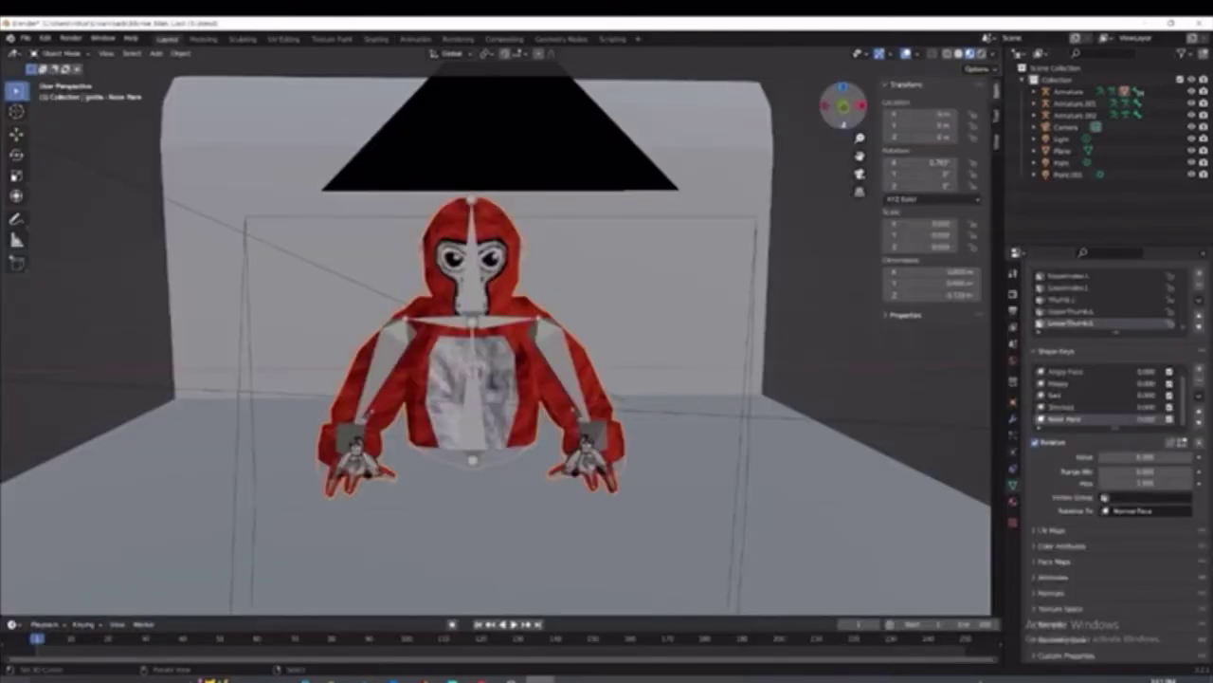
Step: Start an FBX import and browse to the Cosmetics folder inside Downloads\Gorilla tag Stuff
mouse_move(844, 105)
mouse_down()
mouse_move(797, 109)
mouse_move(725, 204)
mouse_move(706, 57)
mouse_move(948, 199)
mouse_move(796, 115)
mouse_move(844, 105)
mouse_up()
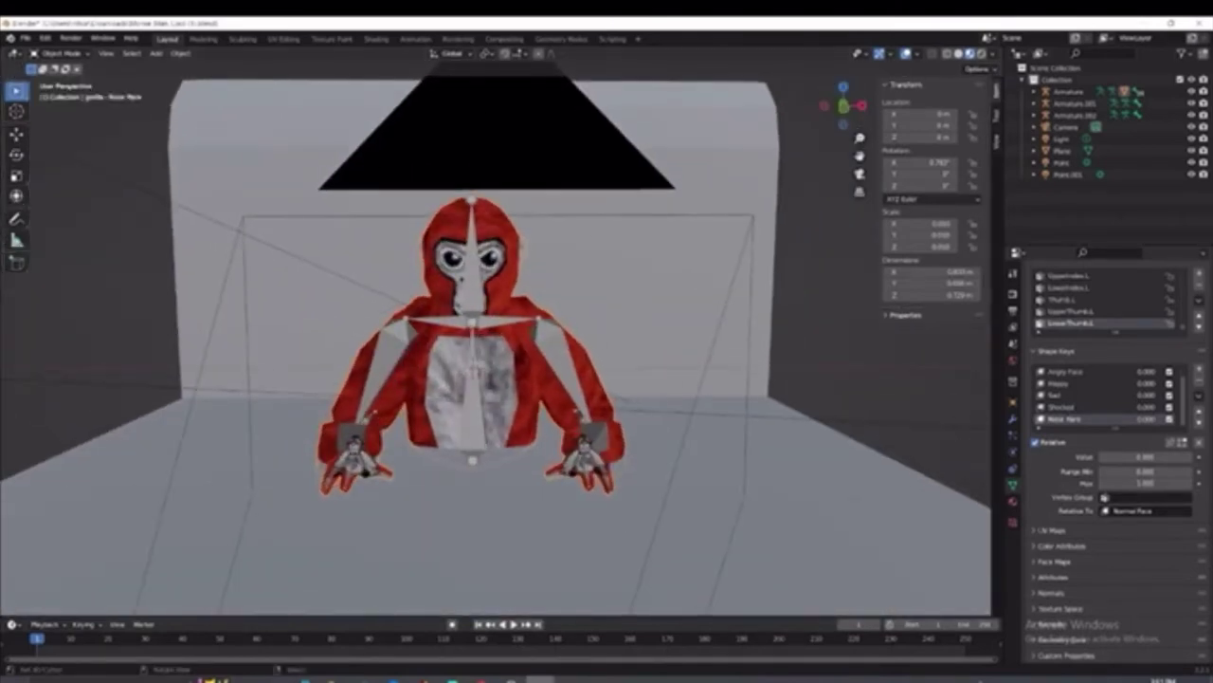
click(26, 38)
click(26, 38)
mouse_move(66, 197)
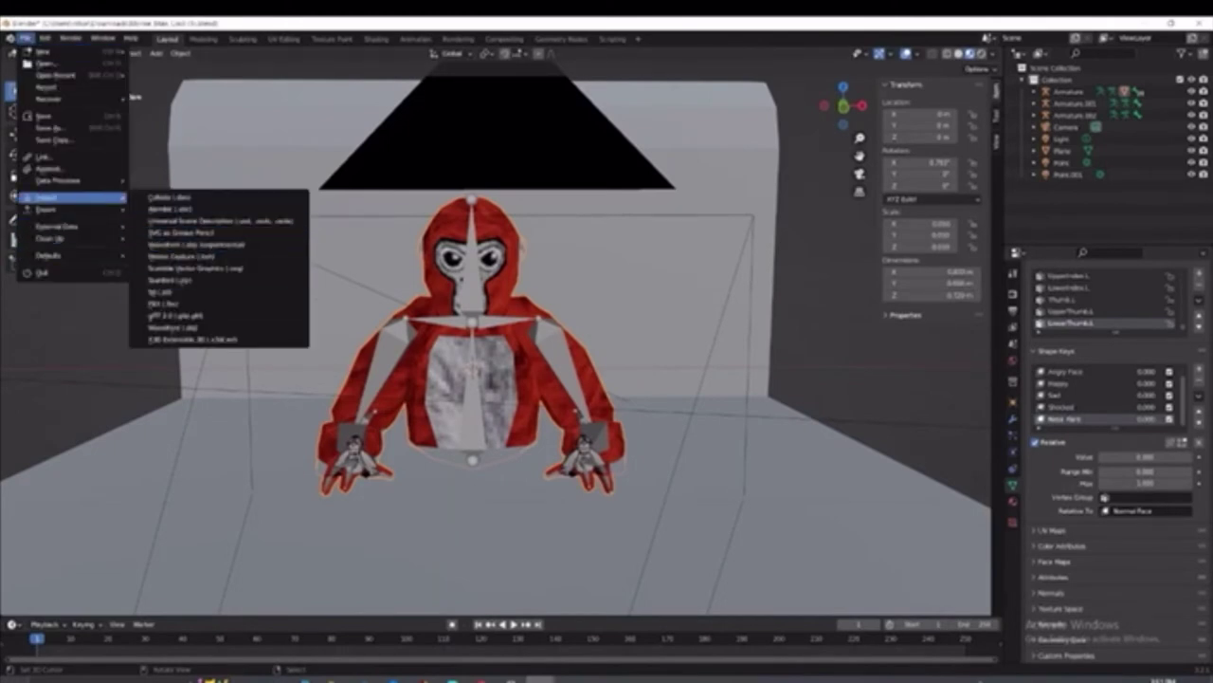
click(170, 304)
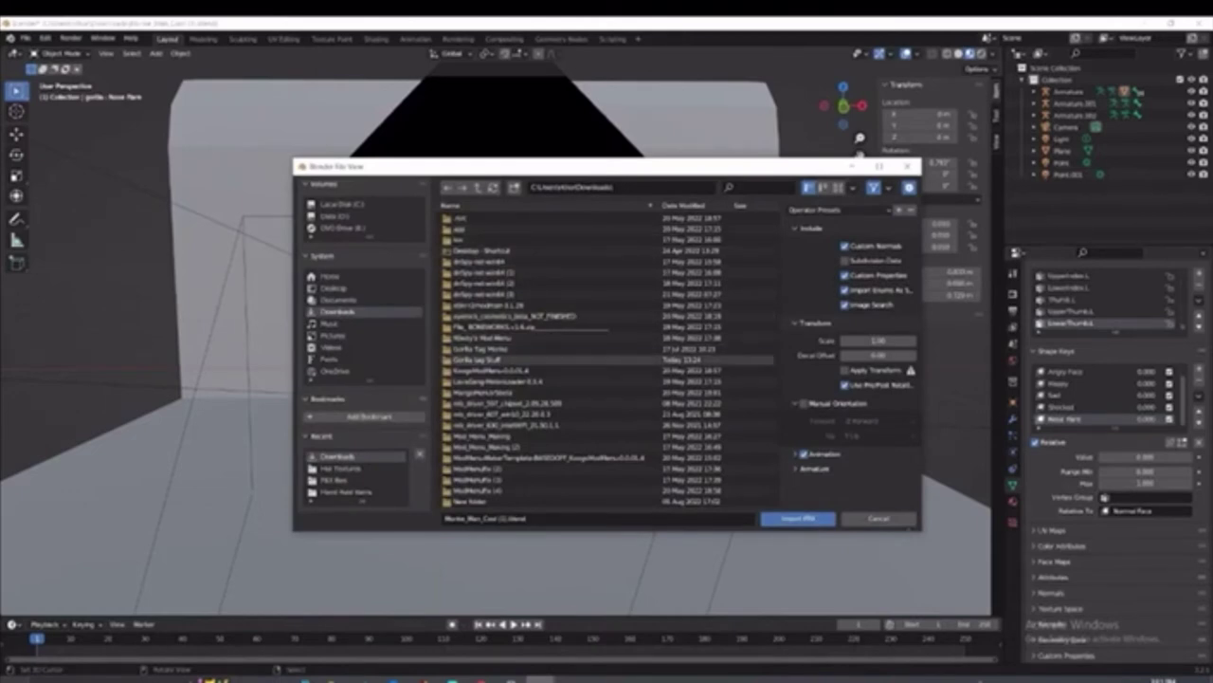
click(478, 360)
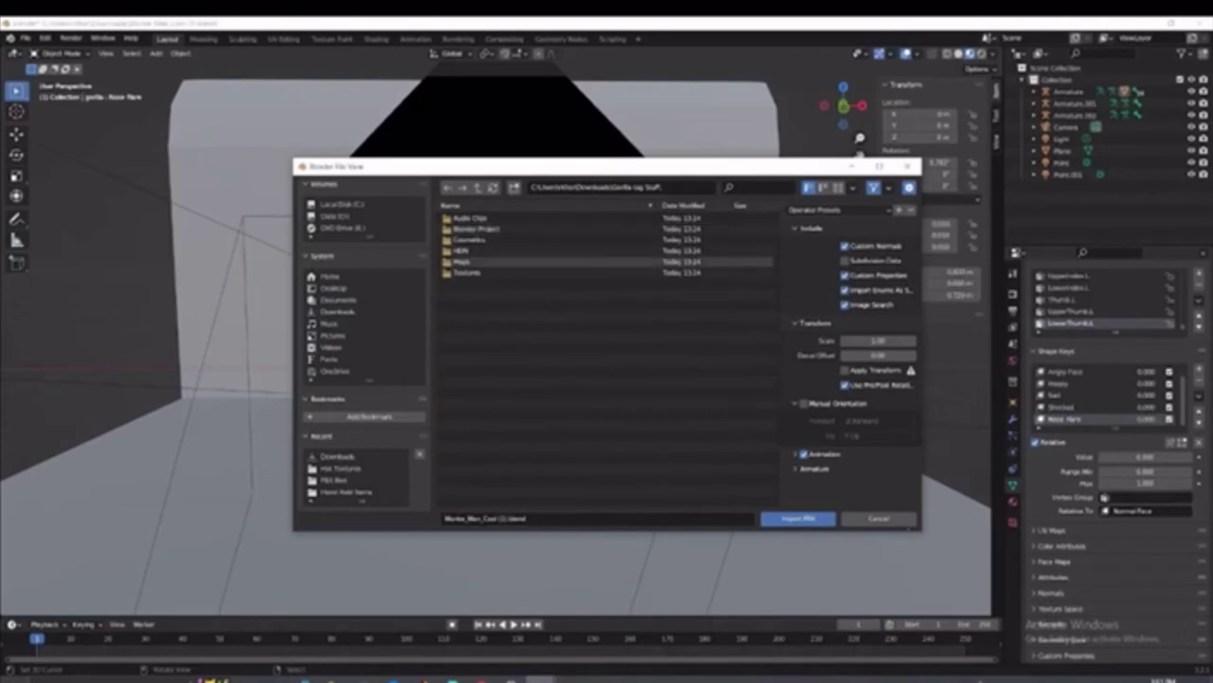
double_click(470, 240)
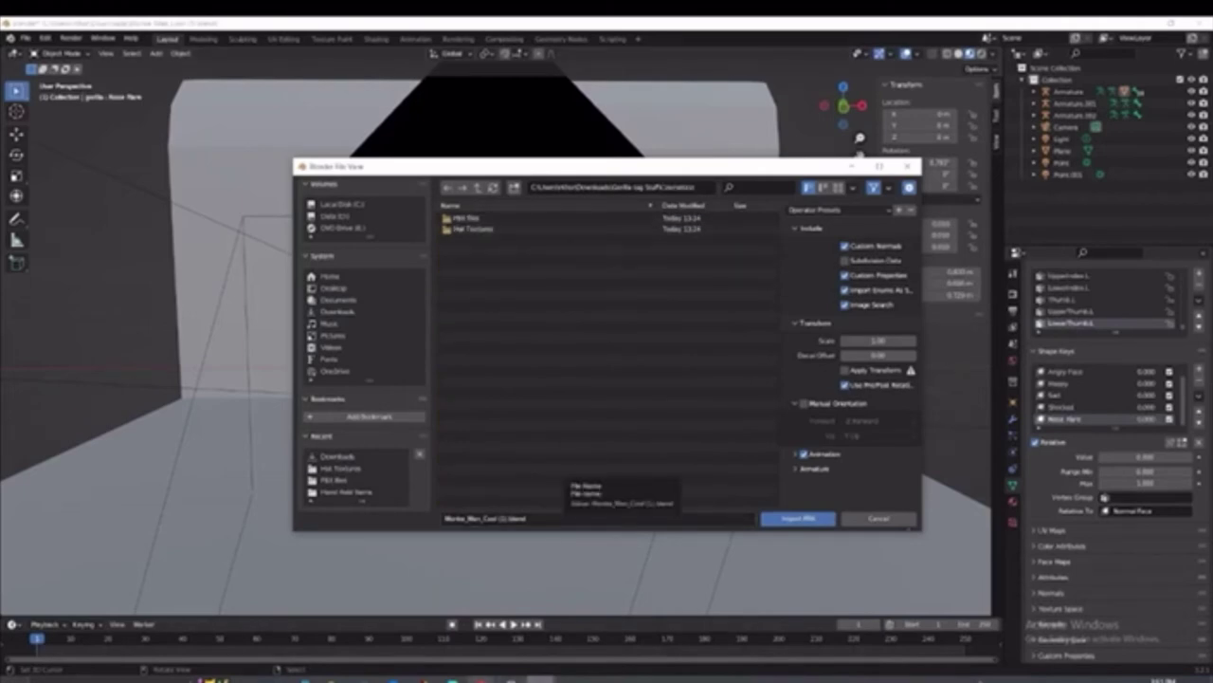
Step: Close both open Chrome windows
mouse_move(482, 679)
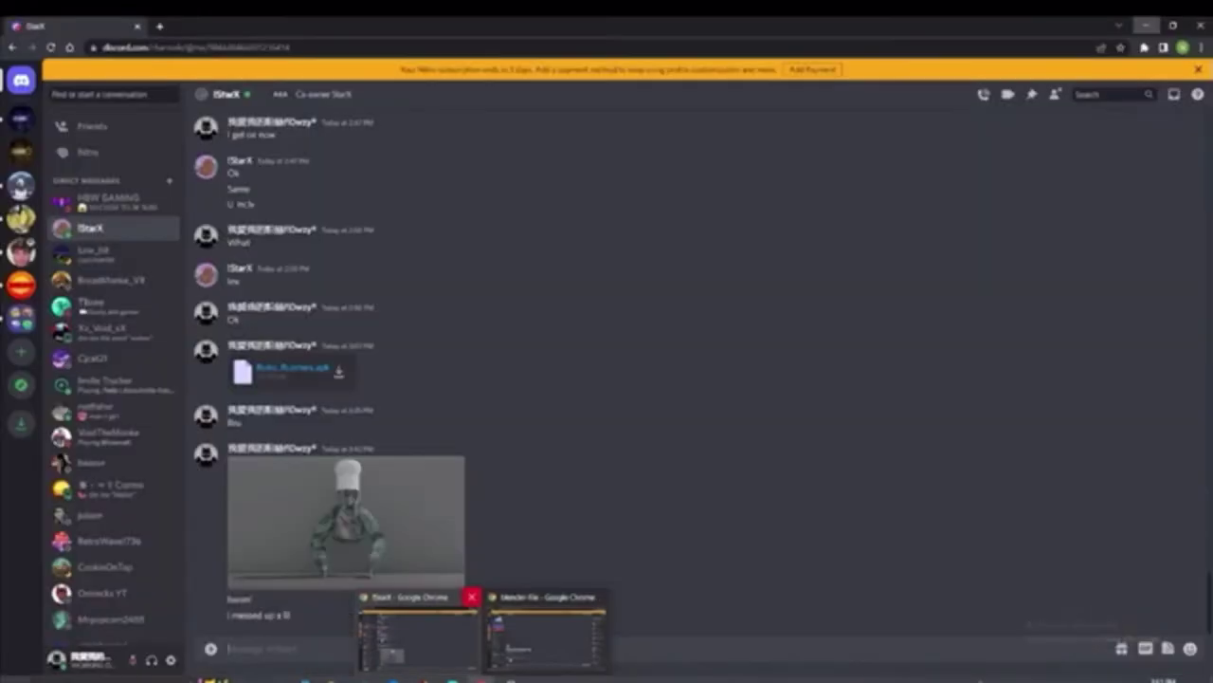
click(472, 596)
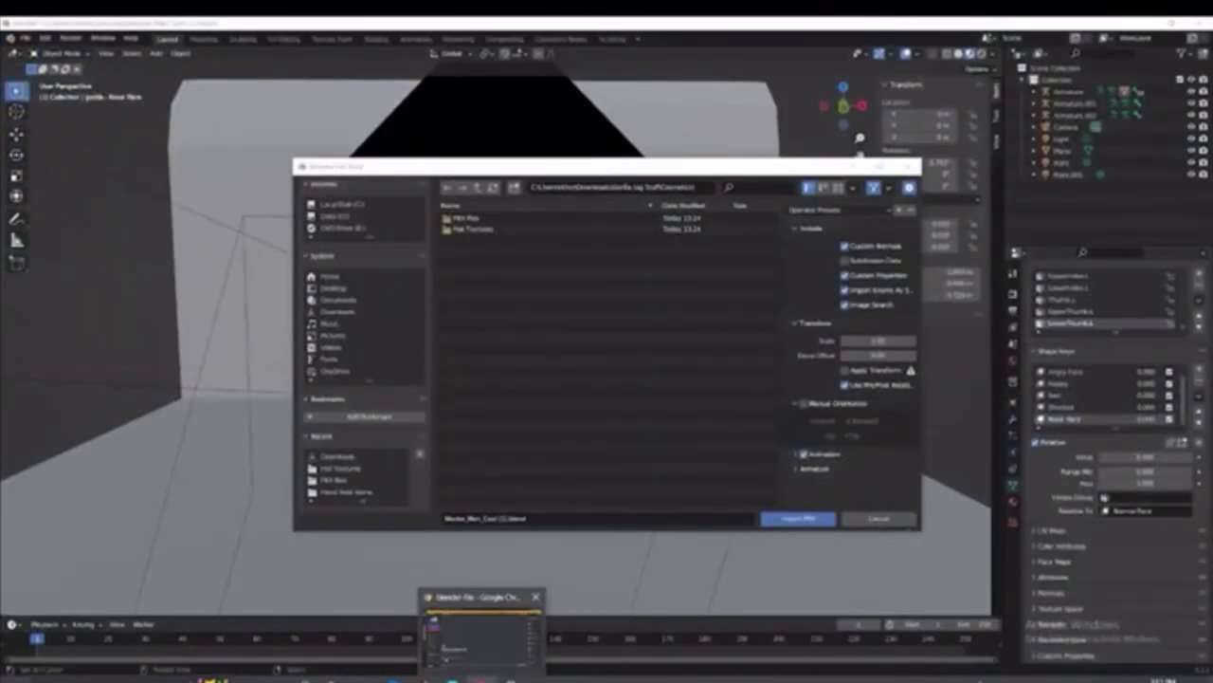
click(536, 596)
click(536, 596)
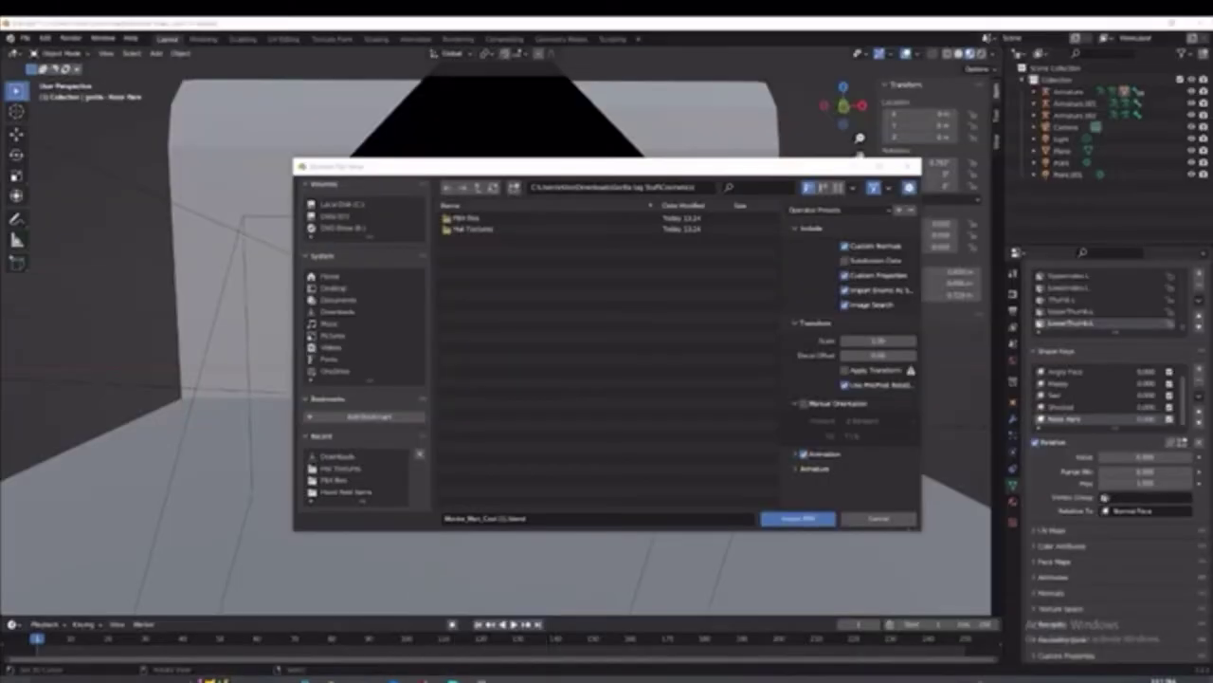
Step: Import santahat.fbx from the FBX files folder into the gorilla scene
double_click(465, 218)
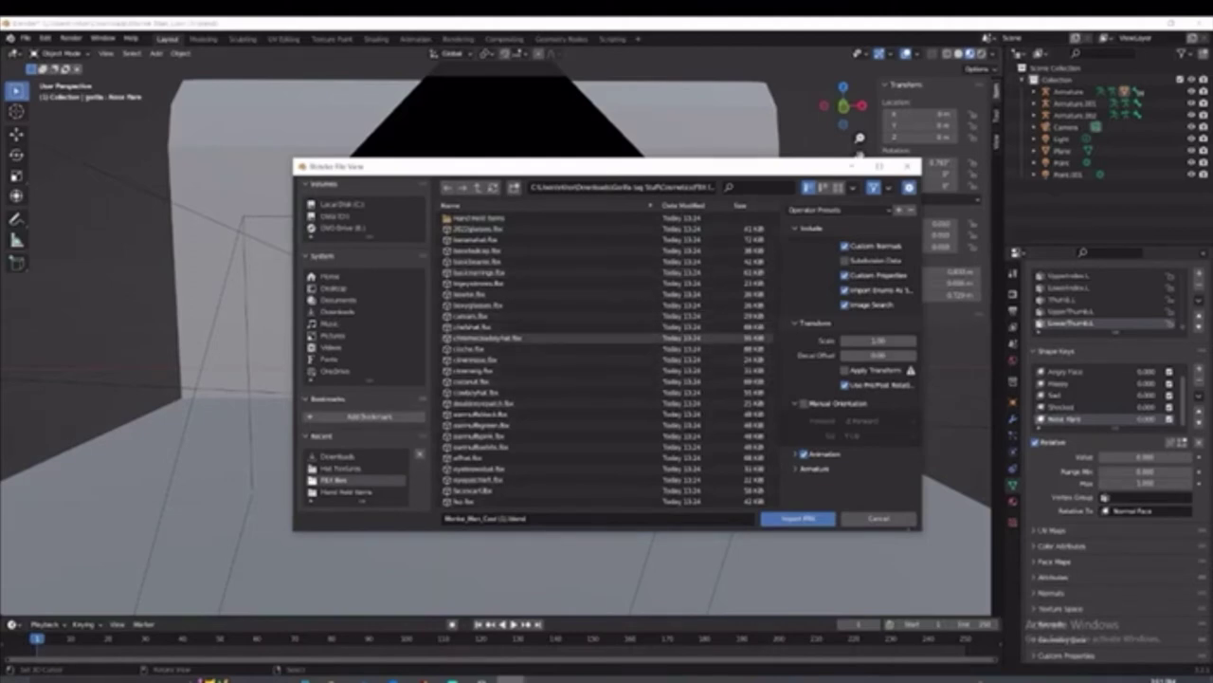
scroll(531, 361, down, 5)
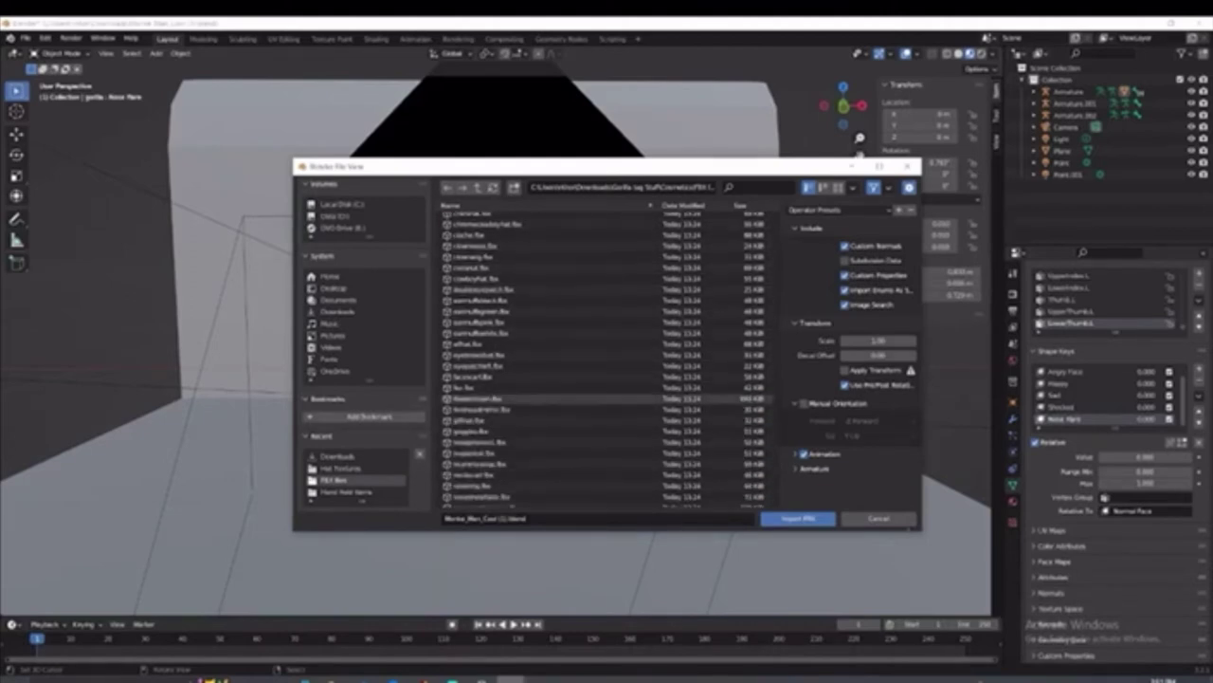
scroll(531, 360, down, 8)
click(469, 326)
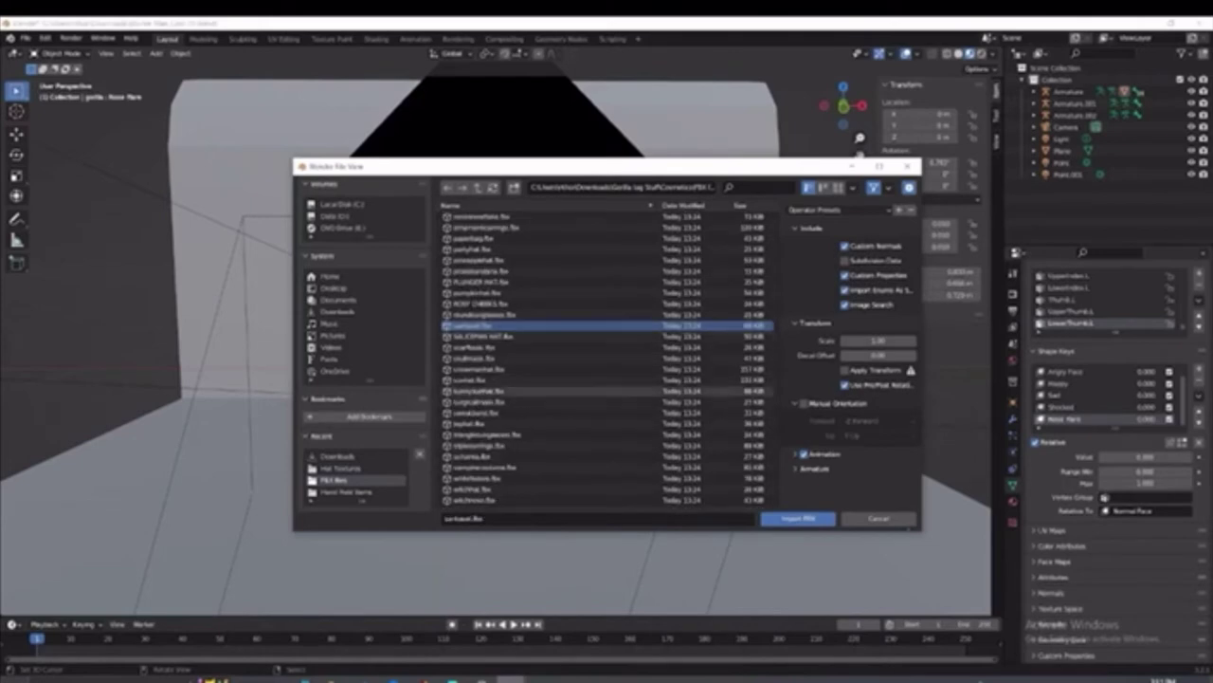
click(798, 519)
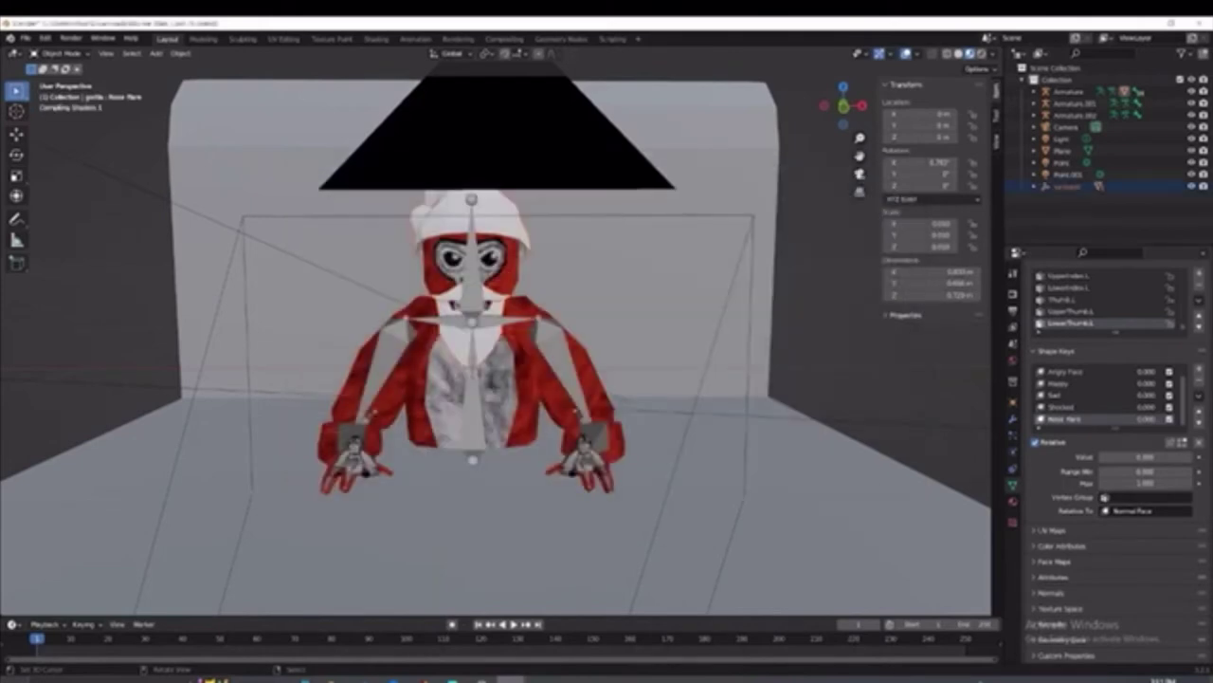
Step: Select the santa hat on the gorilla's head and show its material nodes in the Shading workspace
drag(844, 106, 696, 152)
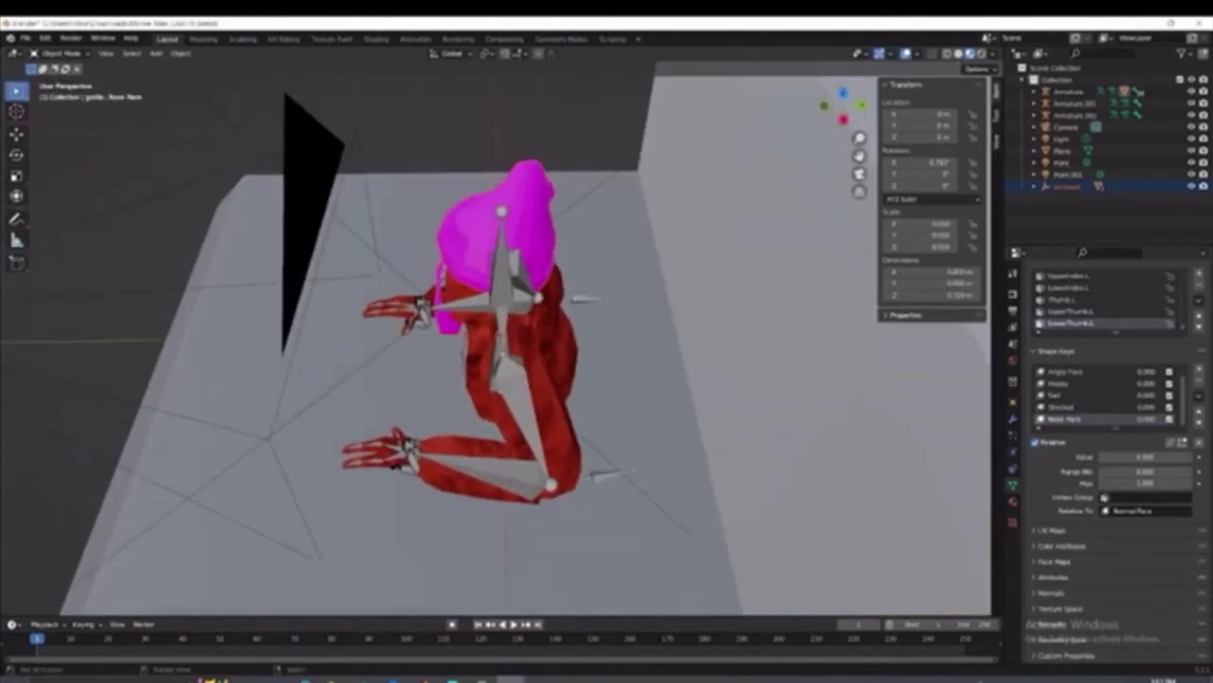
click(489, 233)
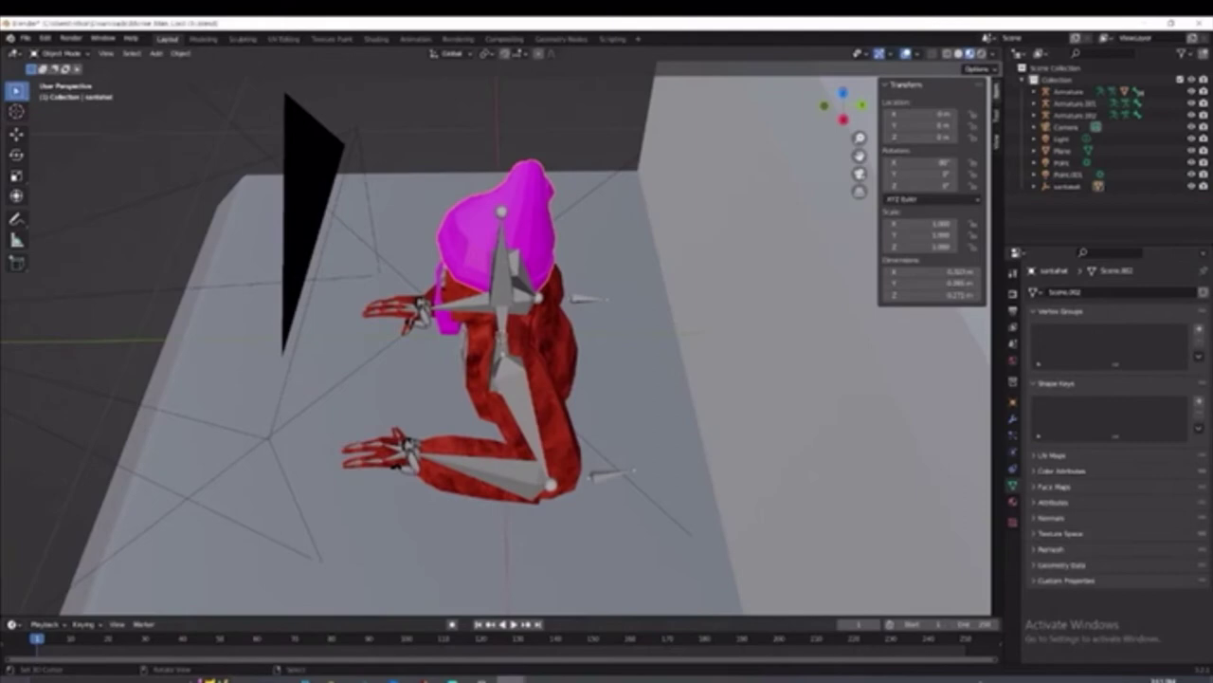
mouse_move(842, 106)
mouse_down()
mouse_move(844, 94)
mouse_move(828, 101)
mouse_move(848, 110)
mouse_up()
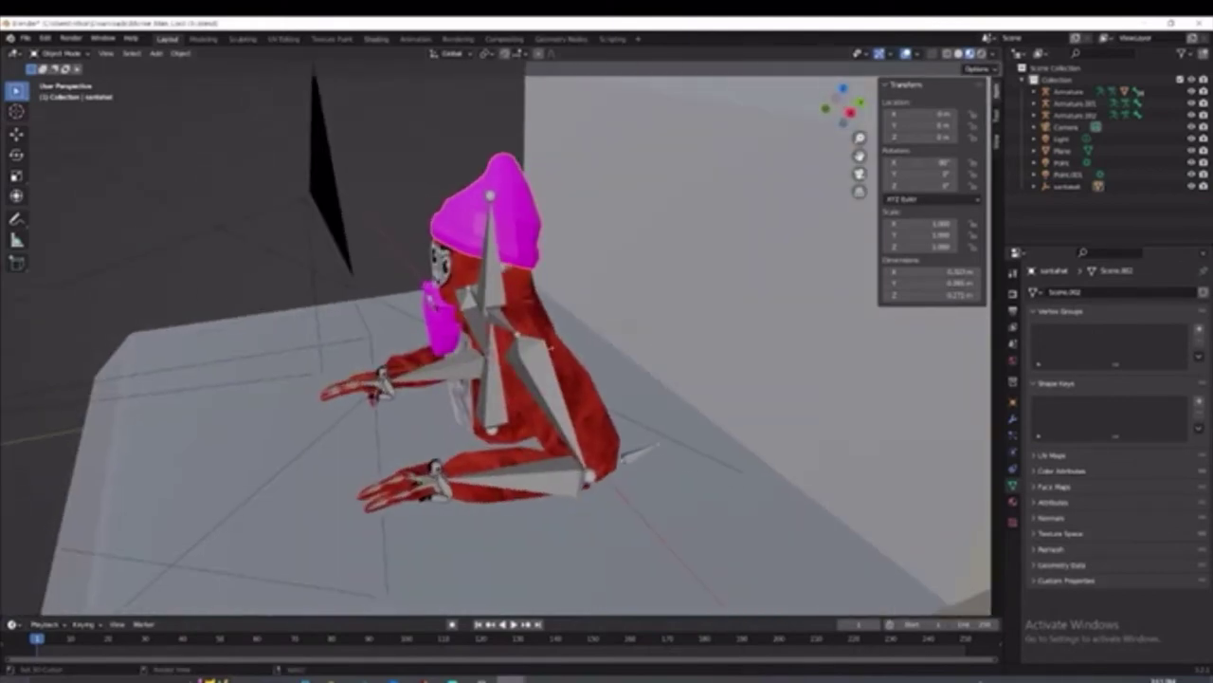
click(376, 39)
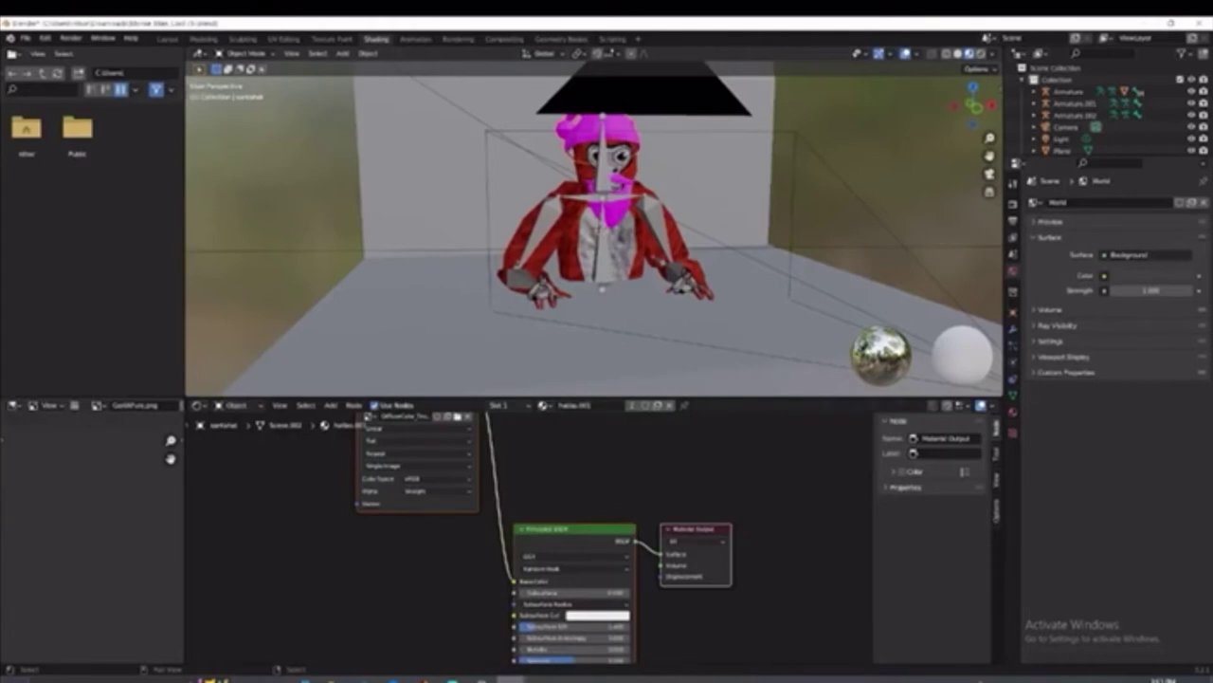
scroll(531, 535, down, 1)
scroll(535, 540, up, 1)
Step: Load hatlas.png from Gorilla tag Stuff\Cosmetics\Hat Textures as the santa hat's texture image
click(457, 416)
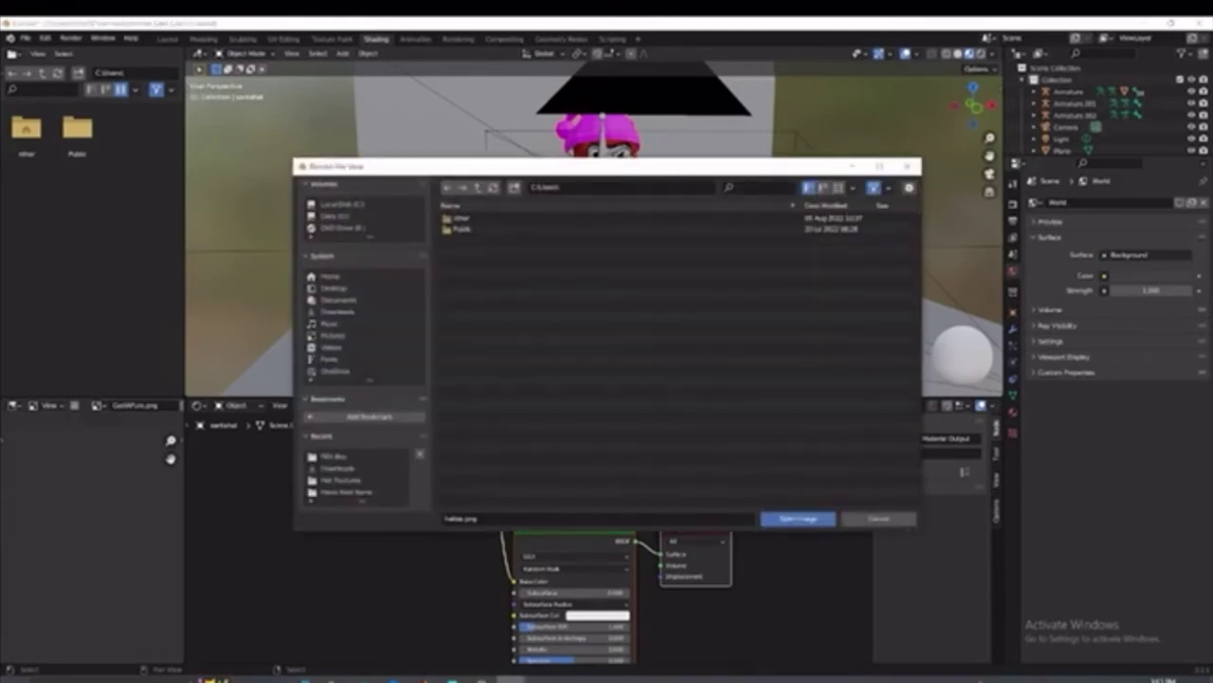
click(337, 311)
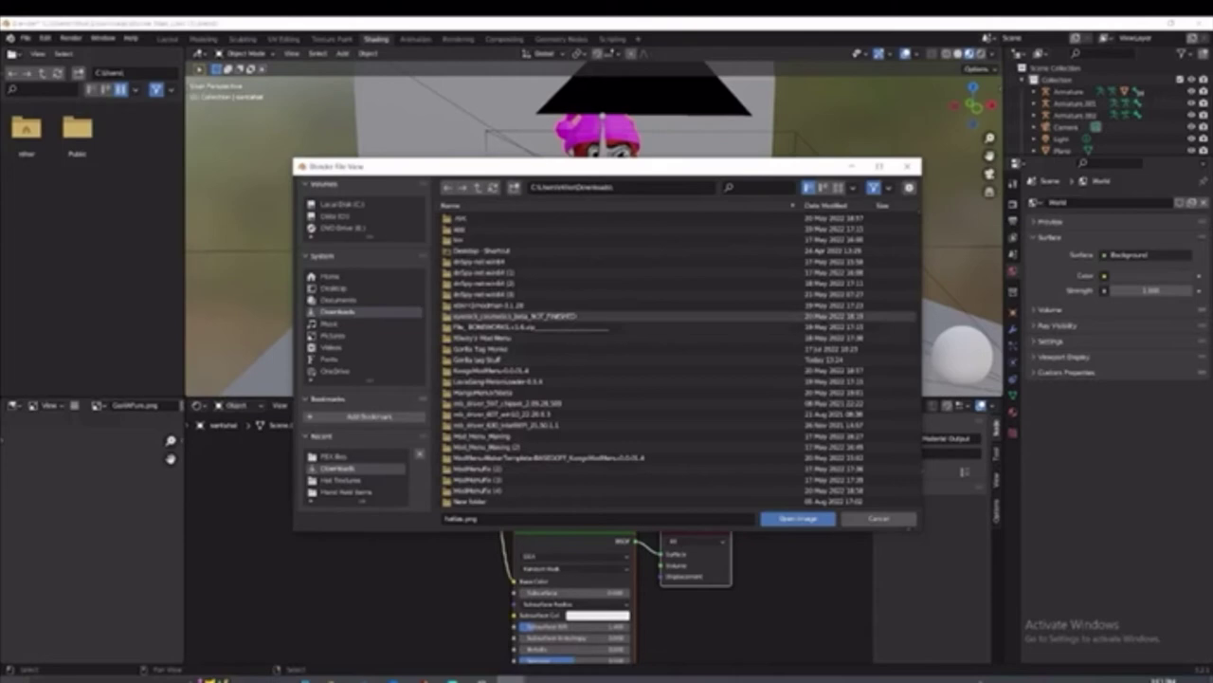
double_click(476, 359)
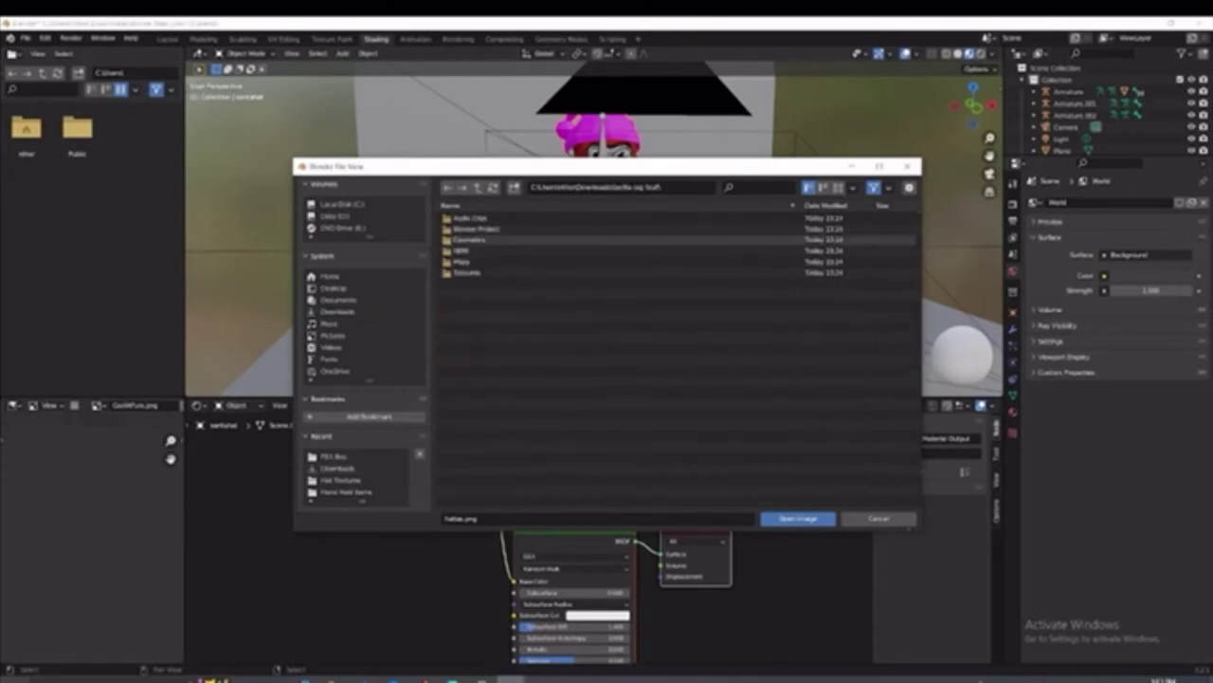
click(469, 240)
double_click(469, 240)
click(469, 229)
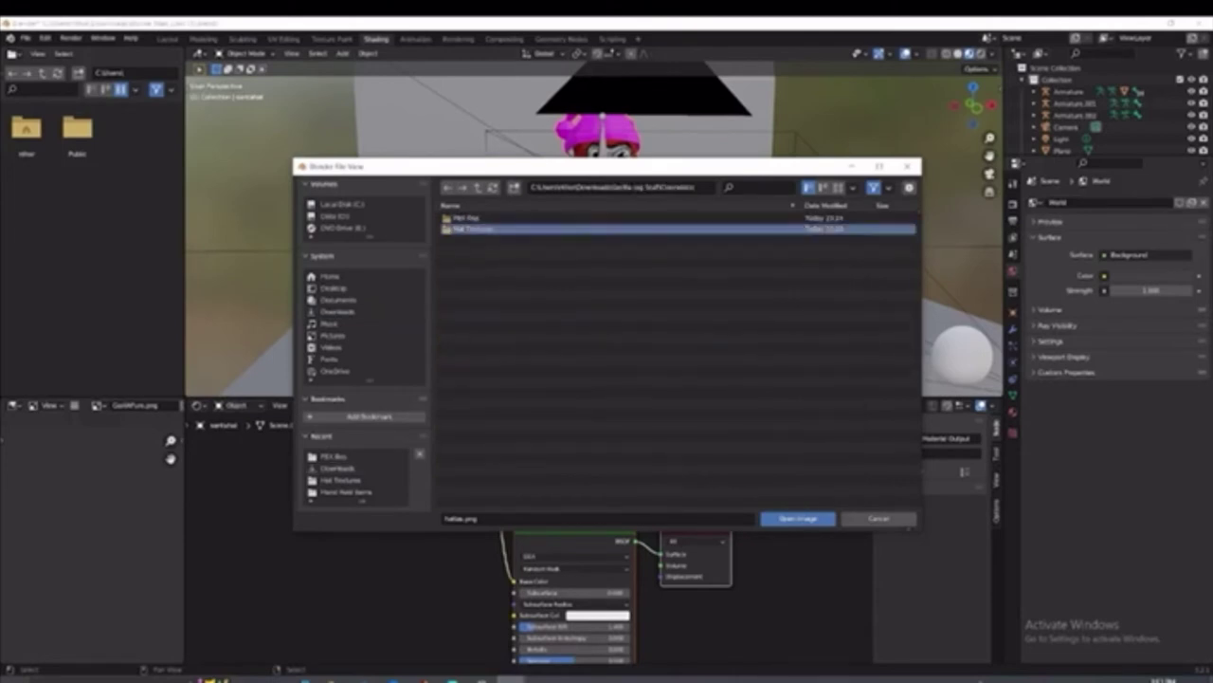
double_click(469, 228)
click(469, 228)
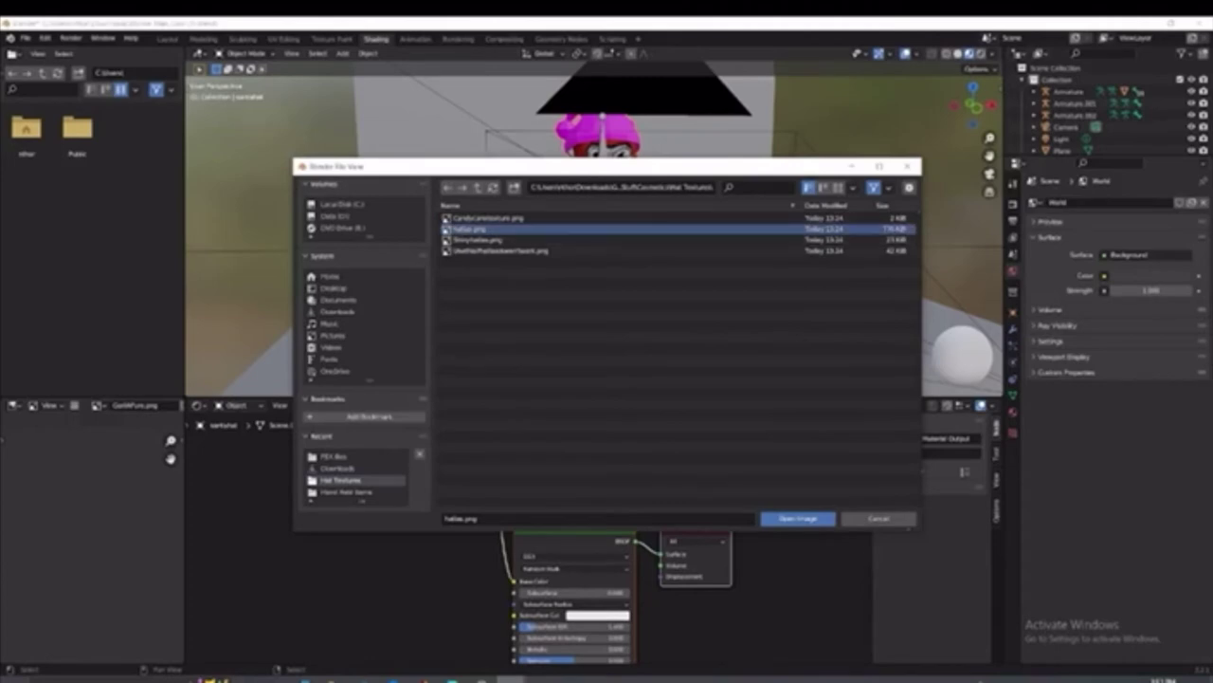
click(798, 519)
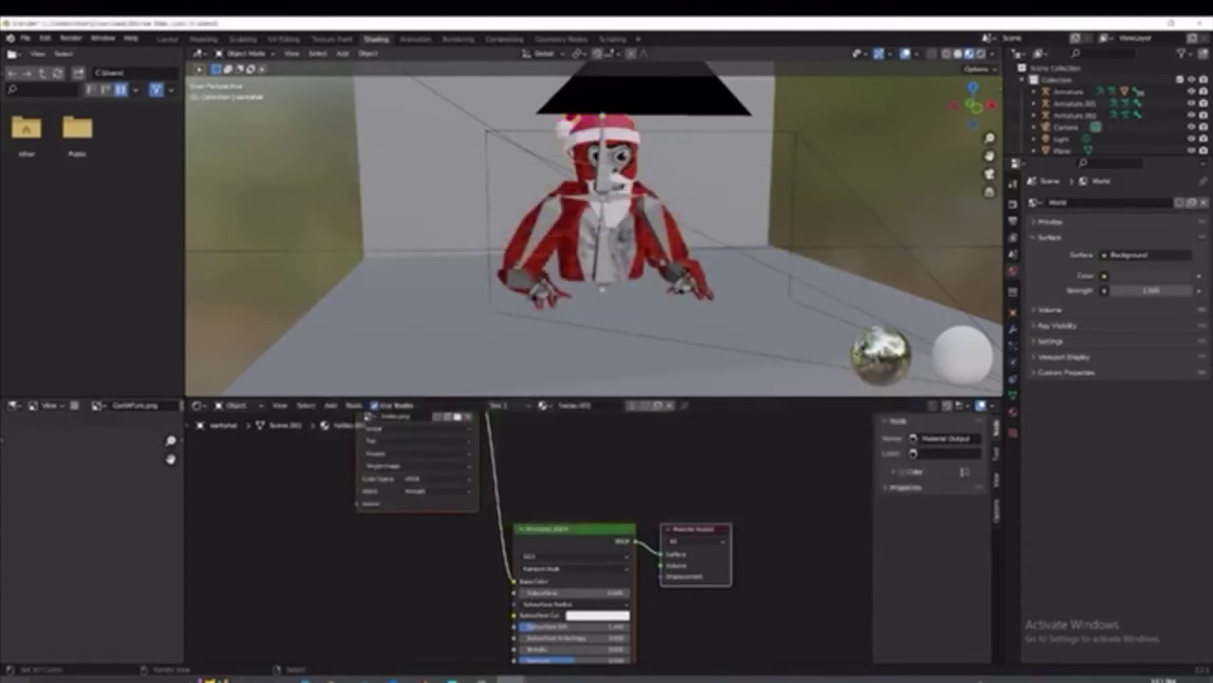
middle_drag(531, 237, 853, 232)
drag(974, 106, 974, 134)
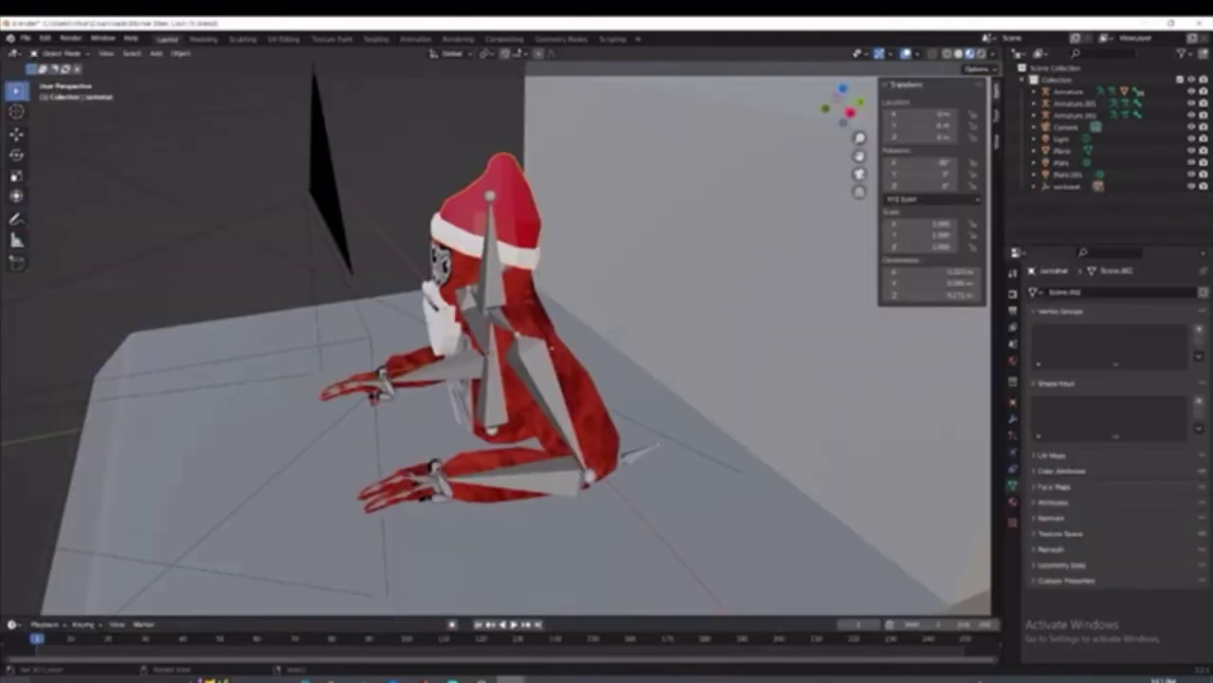
drag(844, 106, 977, 90)
middle_drag(531, 332, 398, 340)
mouse_move(843, 106)
mouse_down()
mouse_move(986, 121)
mouse_move(823, 102)
mouse_up()
mouse_move(417, 341)
middle_down()
mouse_move(413, 284)
mouse_move(446, 346)
mouse_move(457, 341)
mouse_move(389, 343)
mouse_move(455, 347)
mouse_move(422, 344)
middle_up()
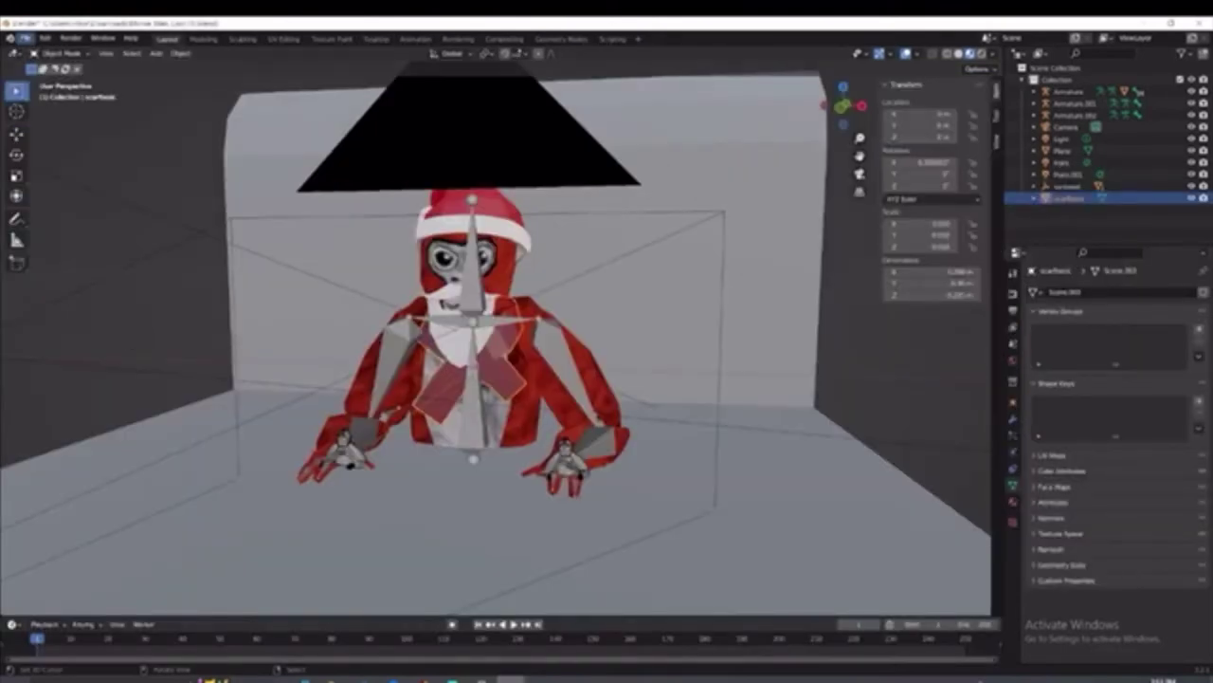
Step: Import GOLD ROSE.fbx from the Hand Held Items folder inside the cosmetics' FBX files folder
click(24, 38)
mouse_move(57, 197)
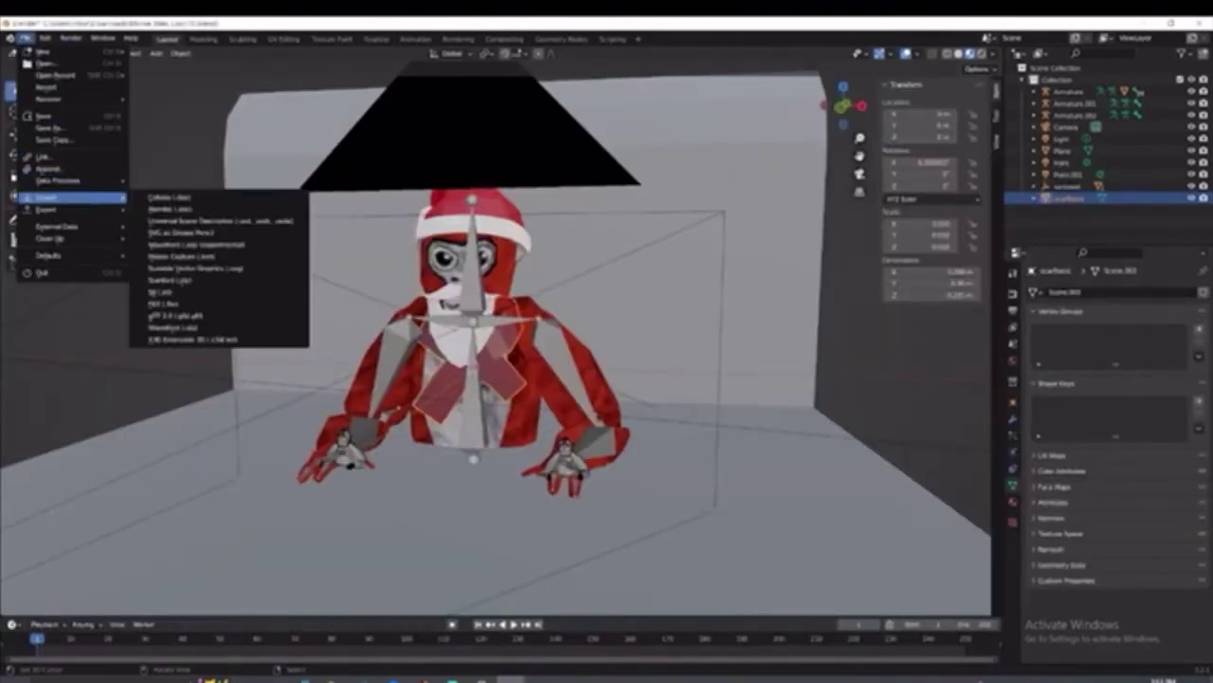
click(166, 303)
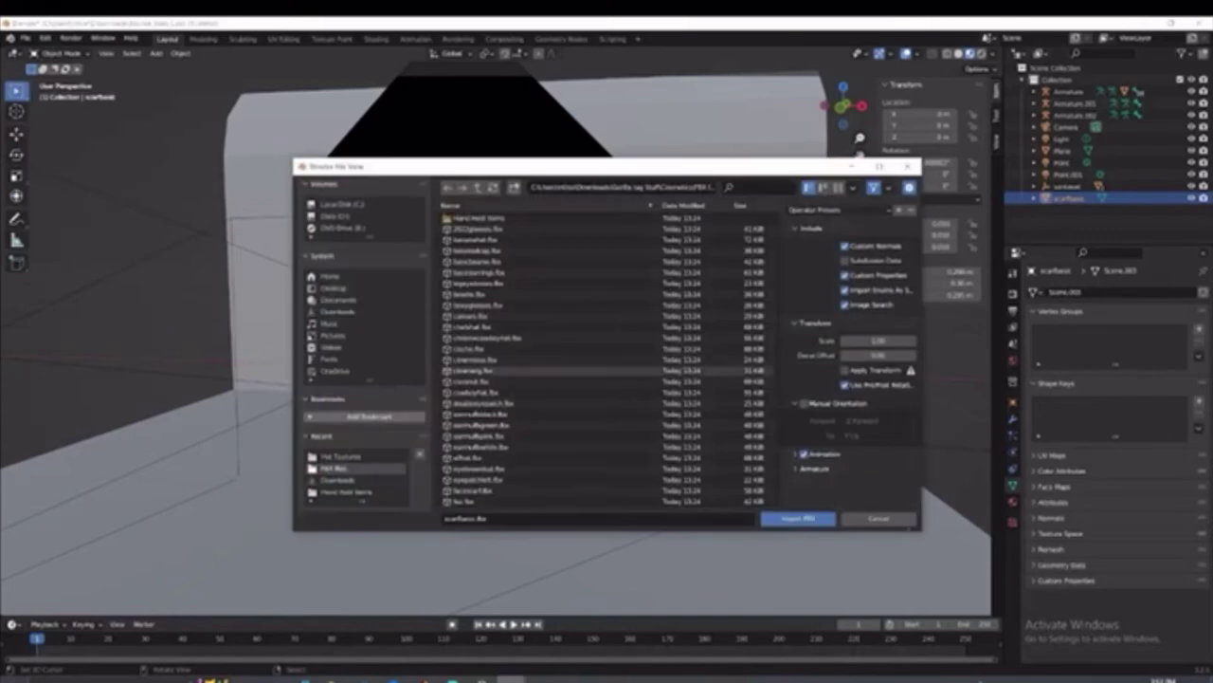
click(338, 479)
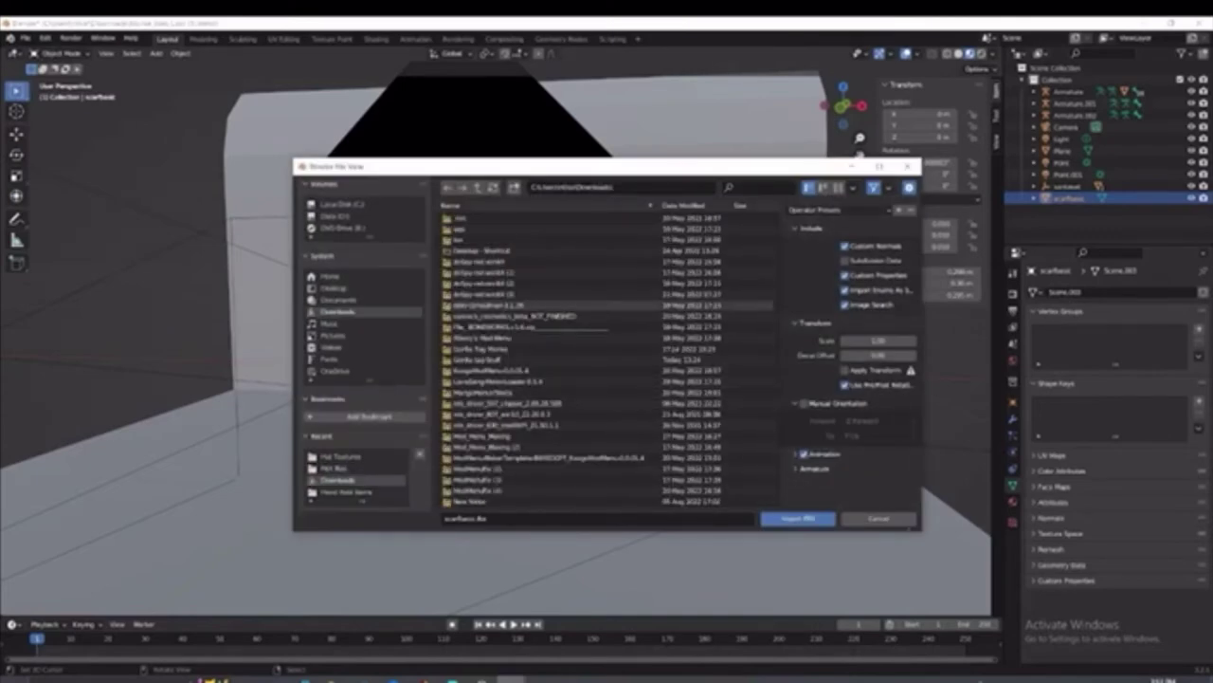
click(479, 359)
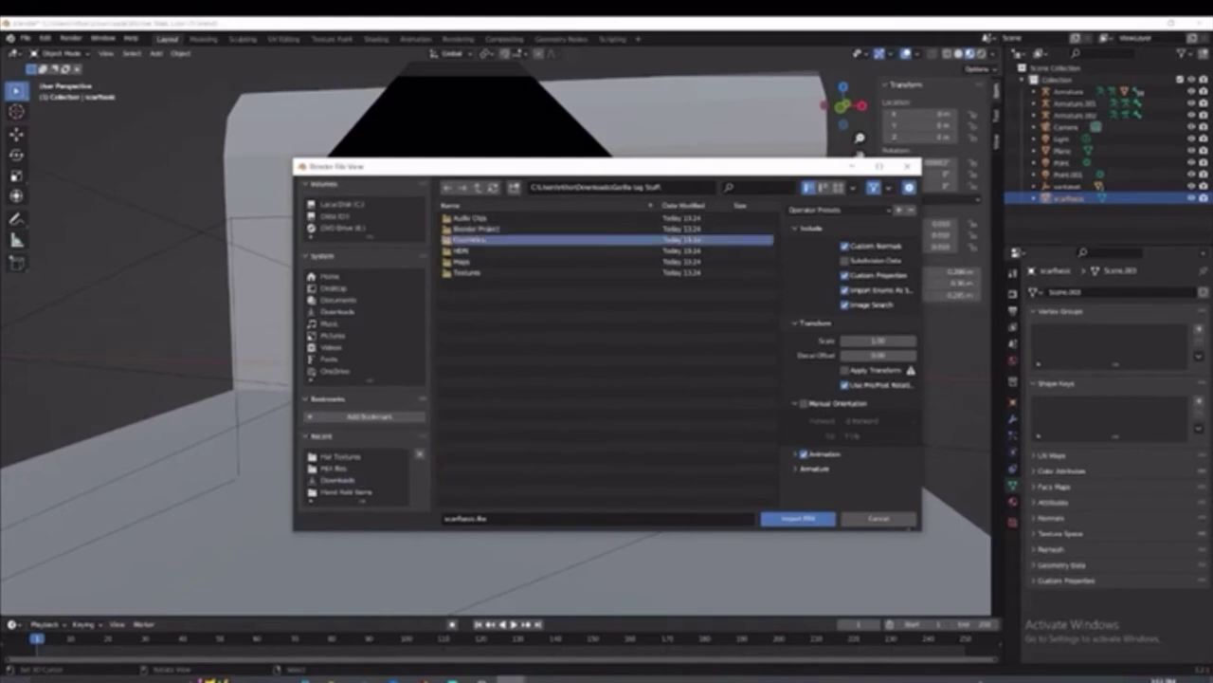
click(469, 240)
click(464, 218)
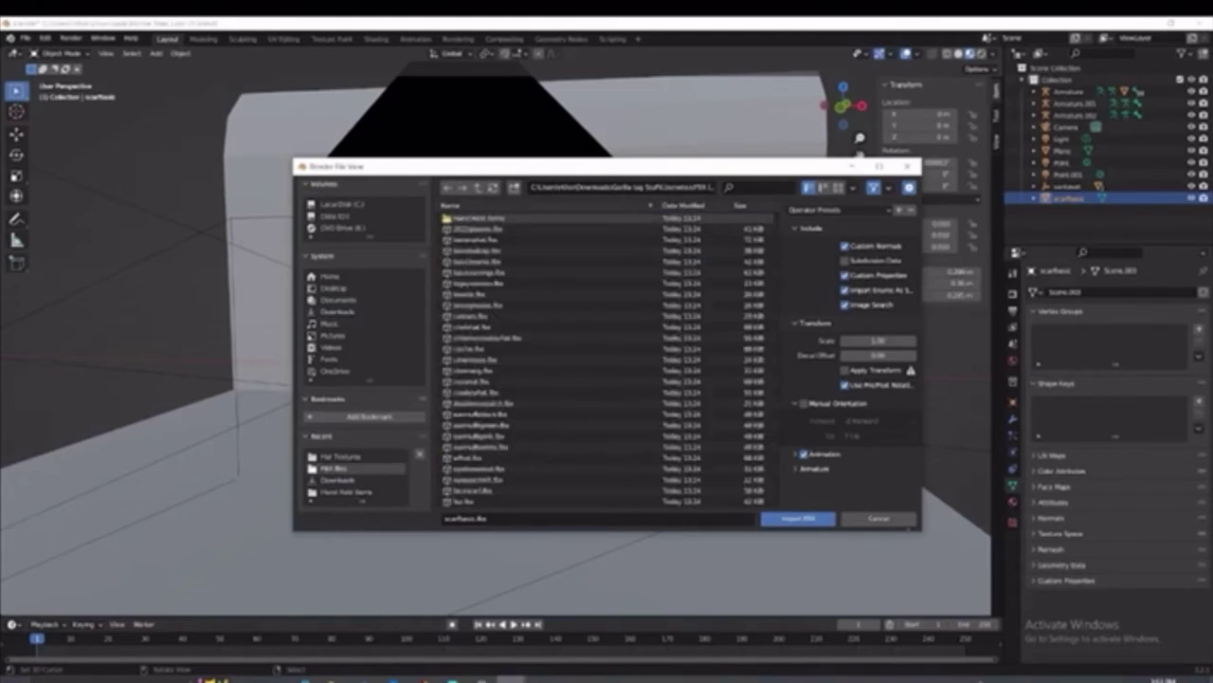
click(469, 218)
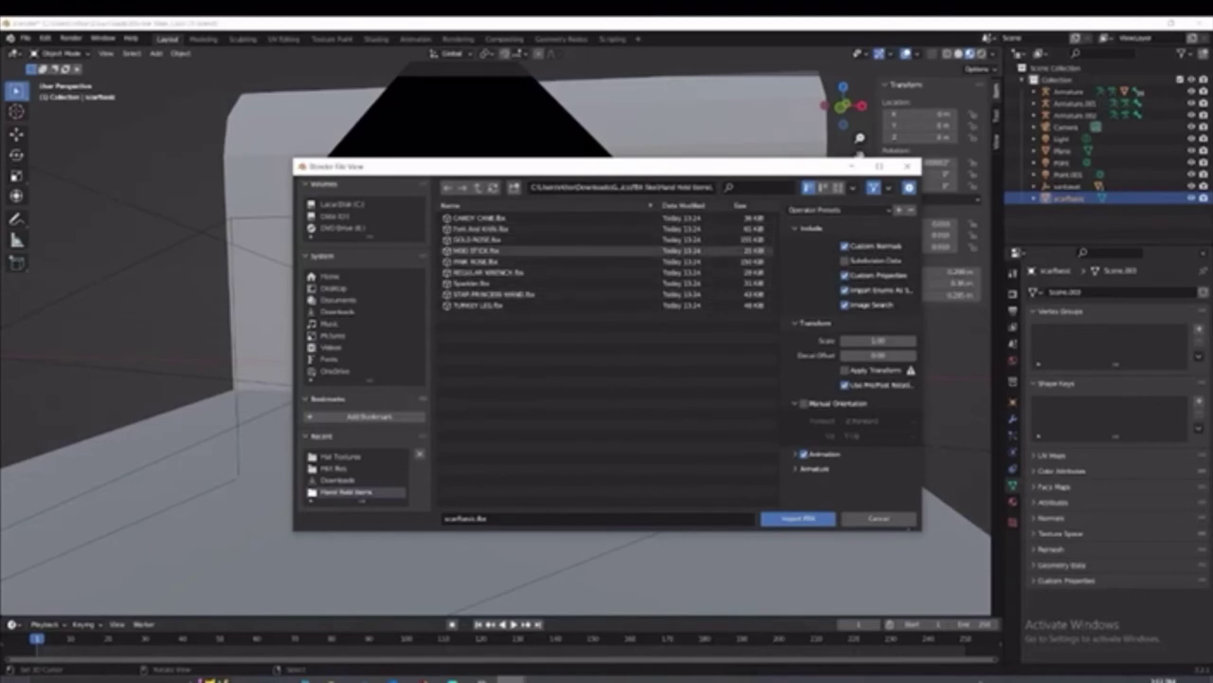
click(474, 240)
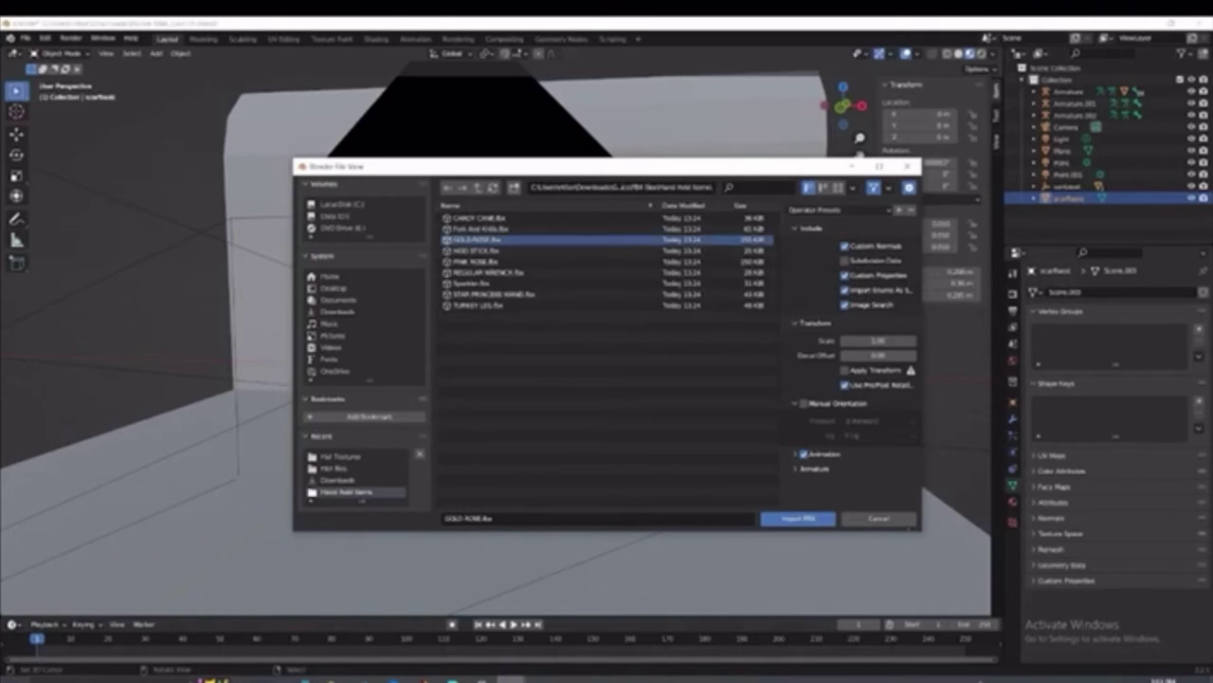
click(798, 518)
Step: Move the imported gold rose along the axes until its stem sits in the gorilla's right hand
key(g)
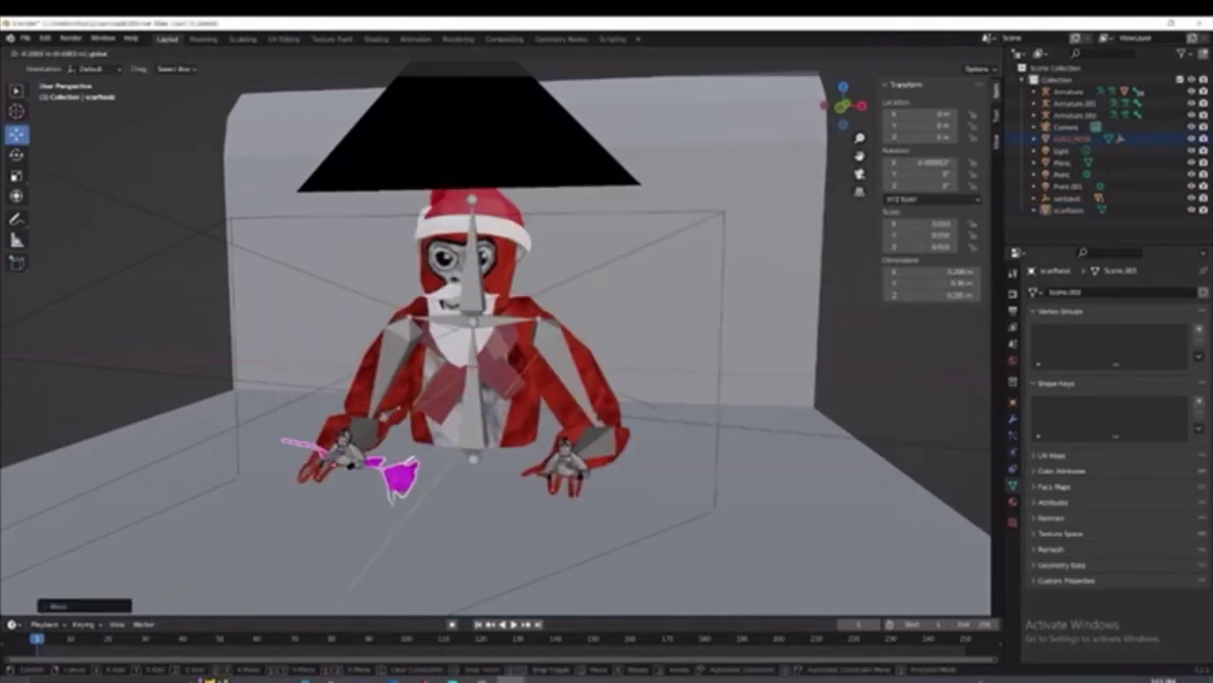
drag(394, 555, 426, 576)
click(16, 154)
click(16, 135)
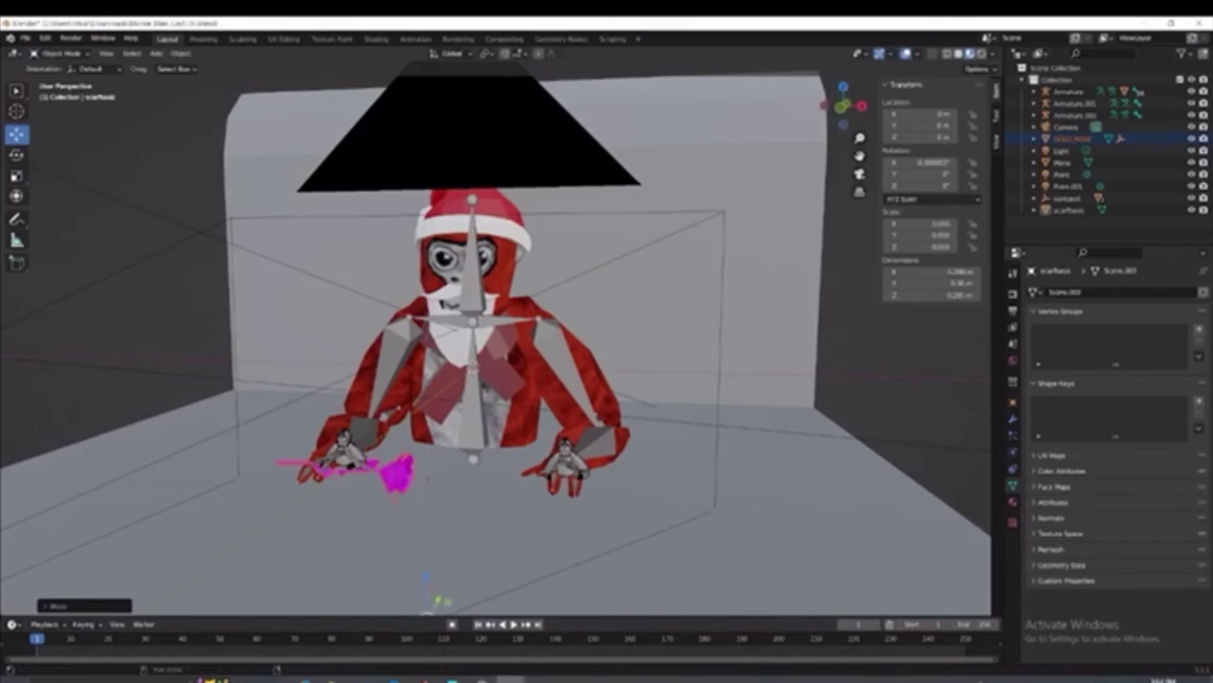
drag(843, 106, 725, 129)
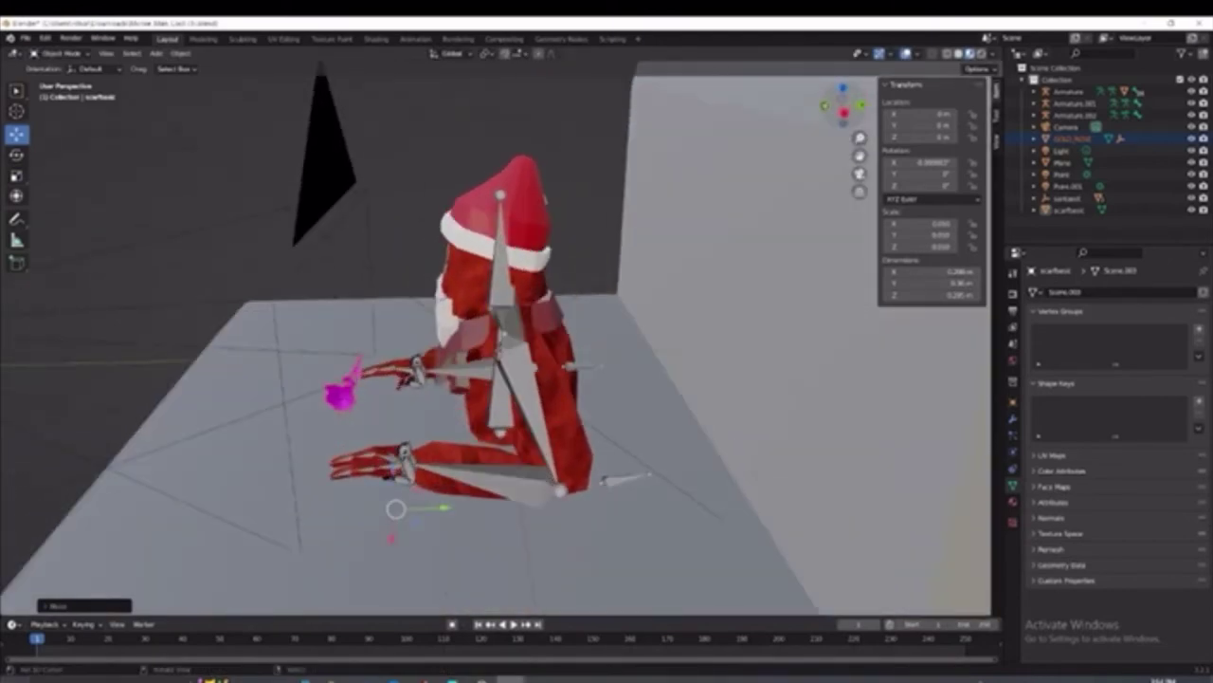
drag(444, 508, 471, 506)
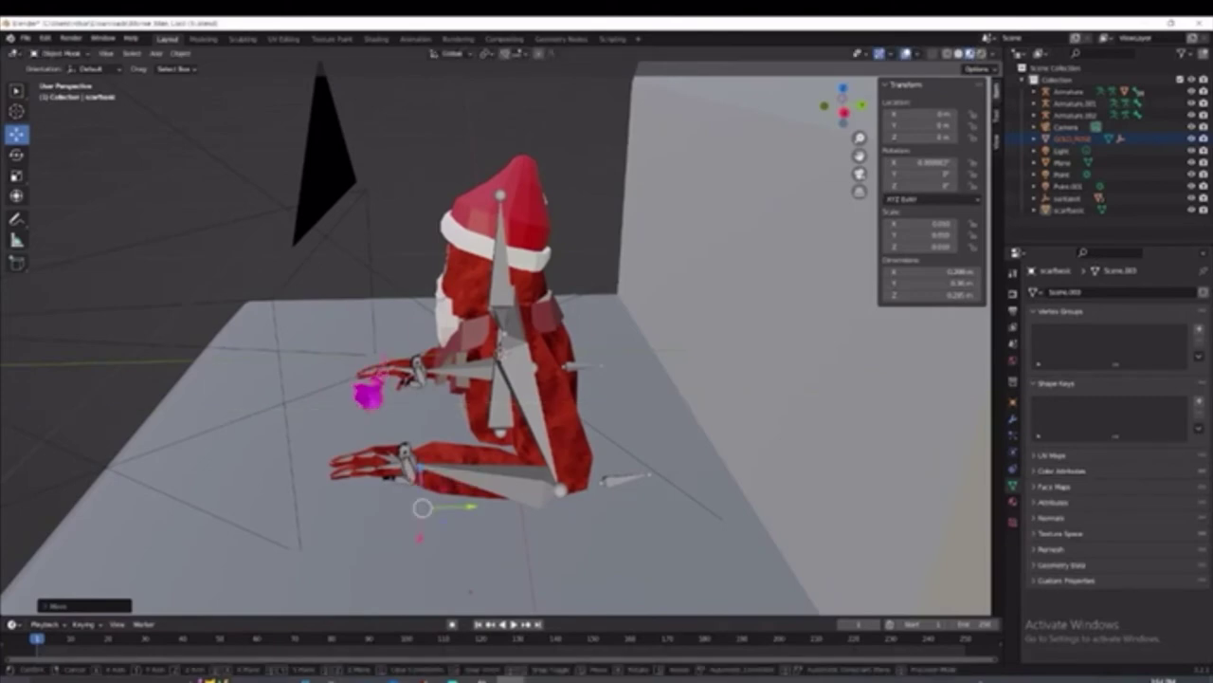
key(g)
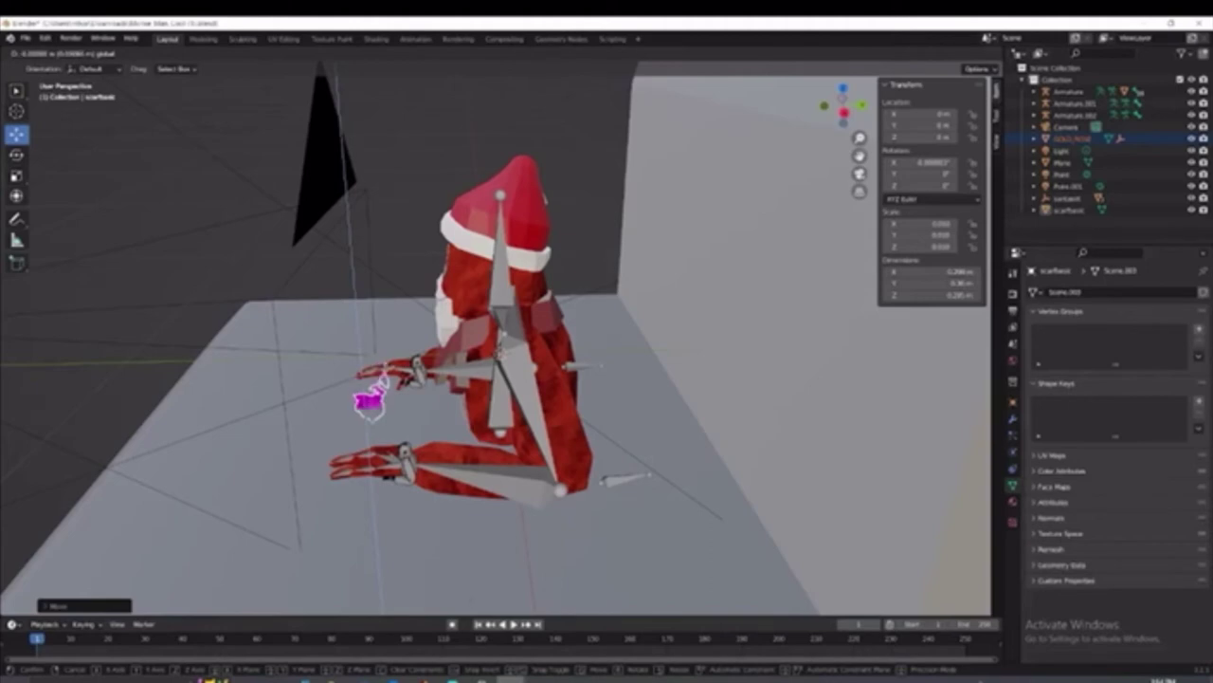
click(383, 360)
drag(843, 106, 903, 157)
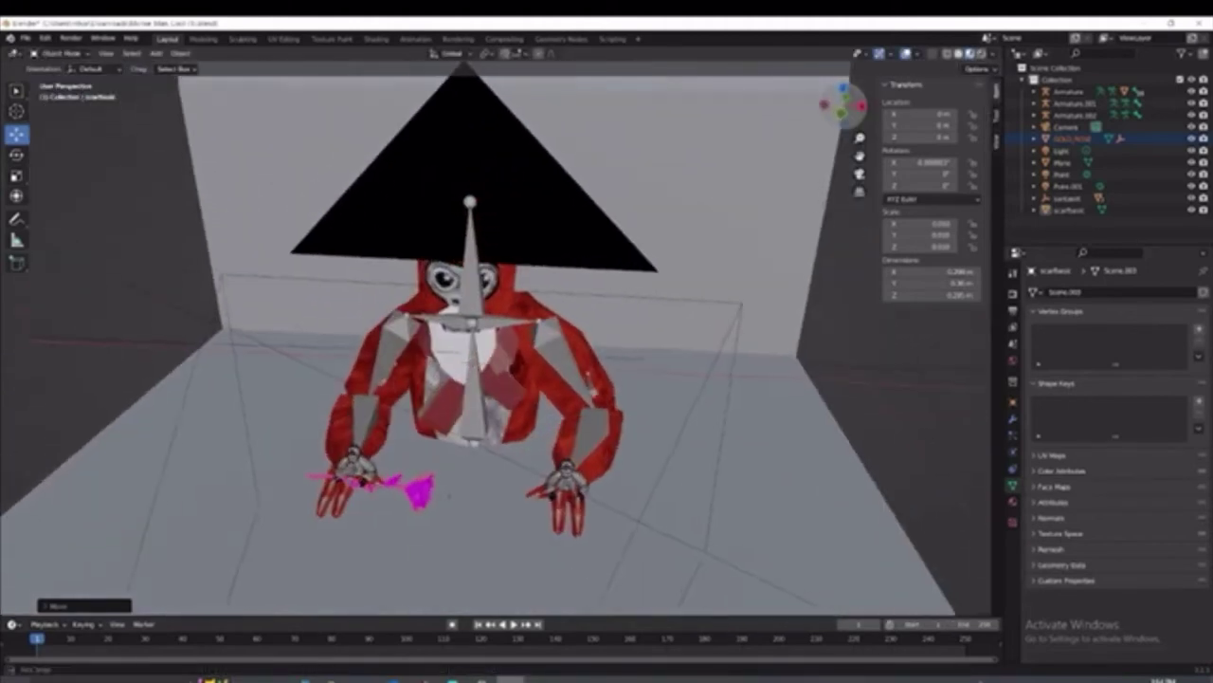
drag(451, 552, 451, 566)
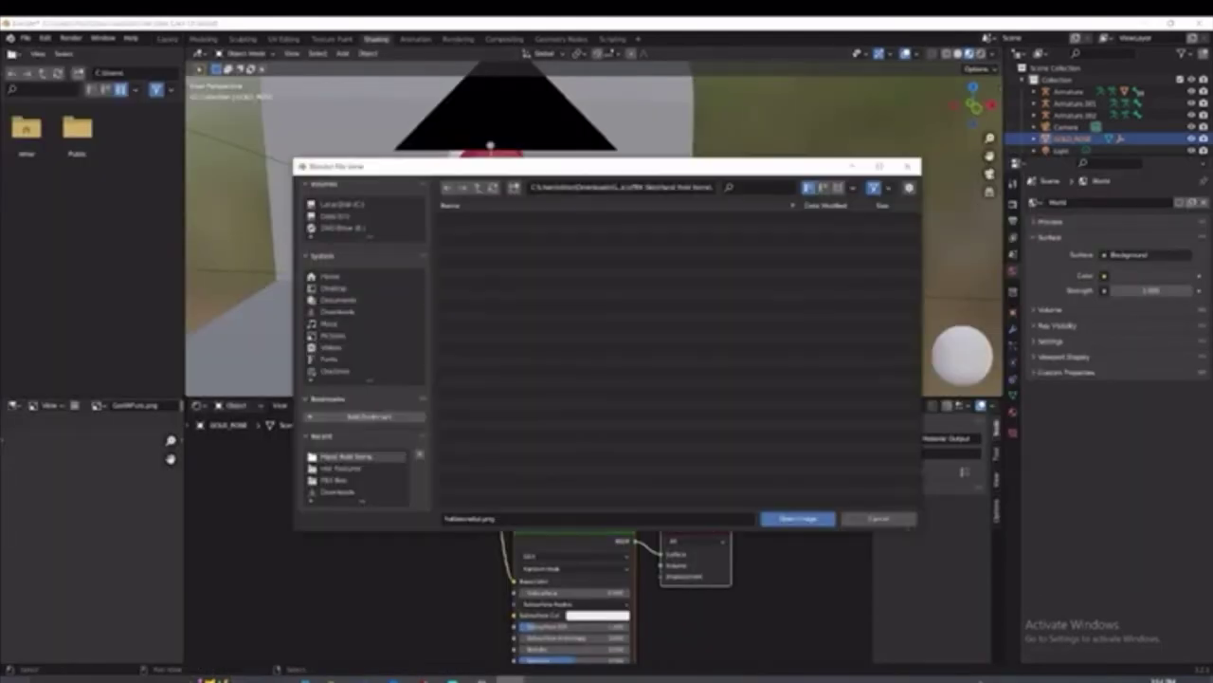
Step: Load hatlas.png from the Hat Textures folder as the gold rose's texture image
click(341, 468)
double_click(484, 229)
drag(973, 105, 991, 123)
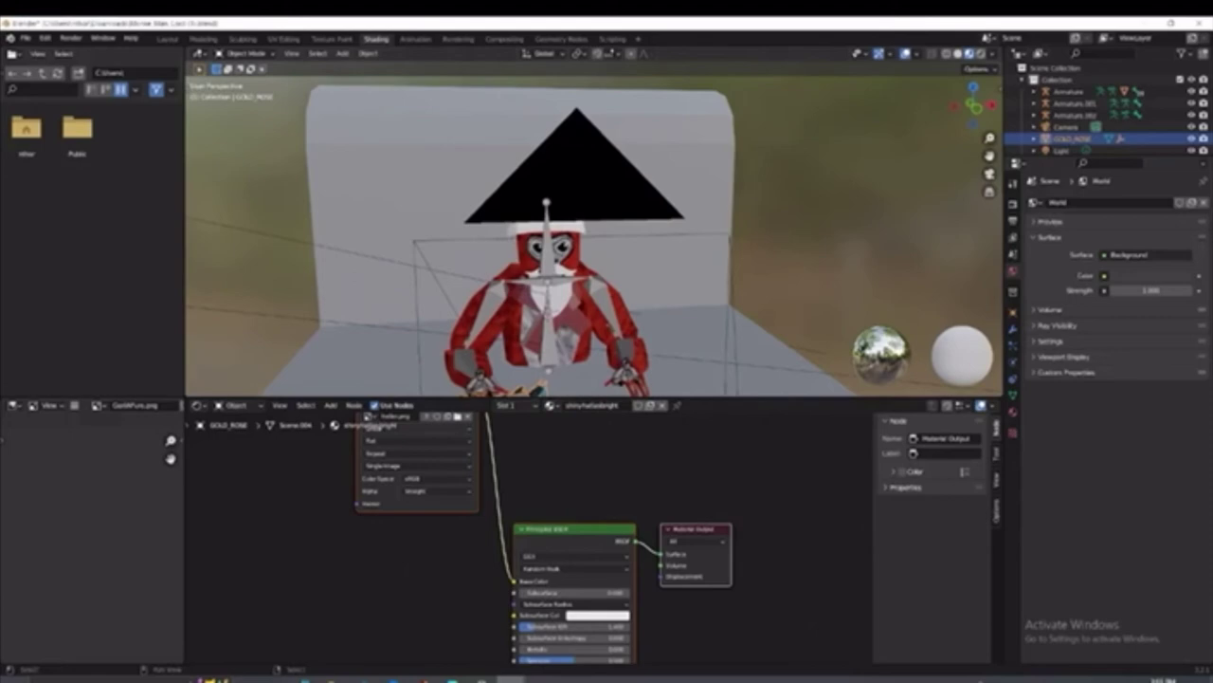
Step: Replace the gold rose's texture image with Shinyhatlas.png from the Hat Textures folder
click(458, 417)
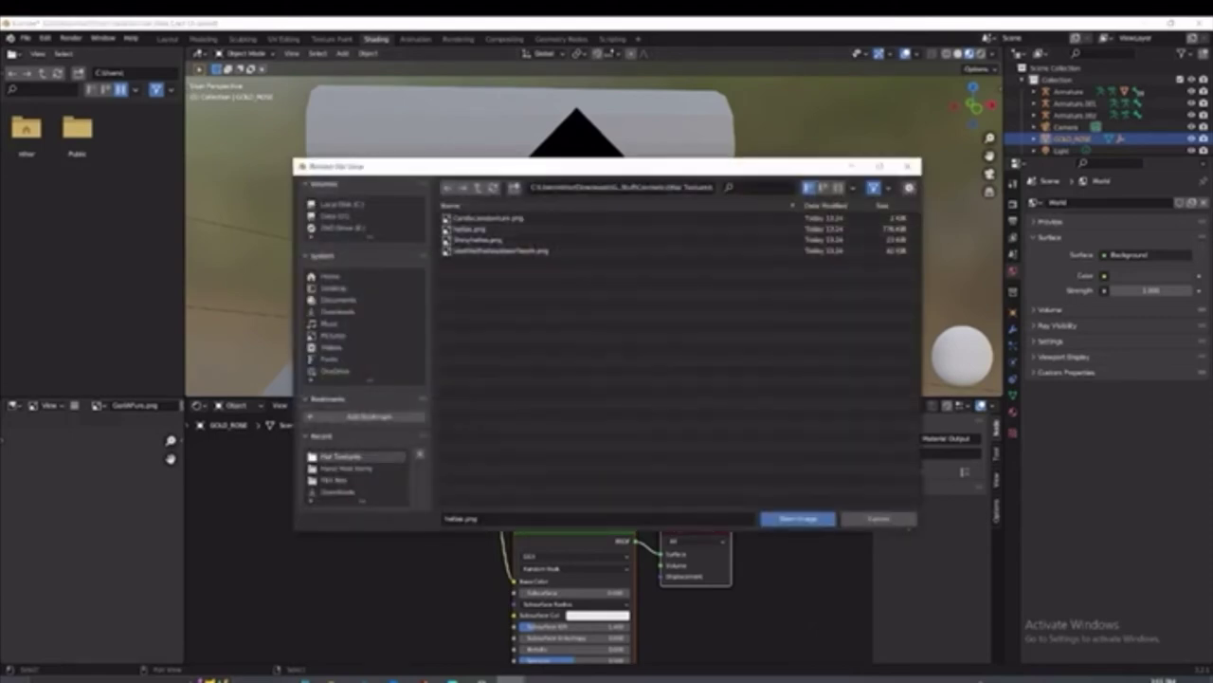
click(483, 239)
click(798, 518)
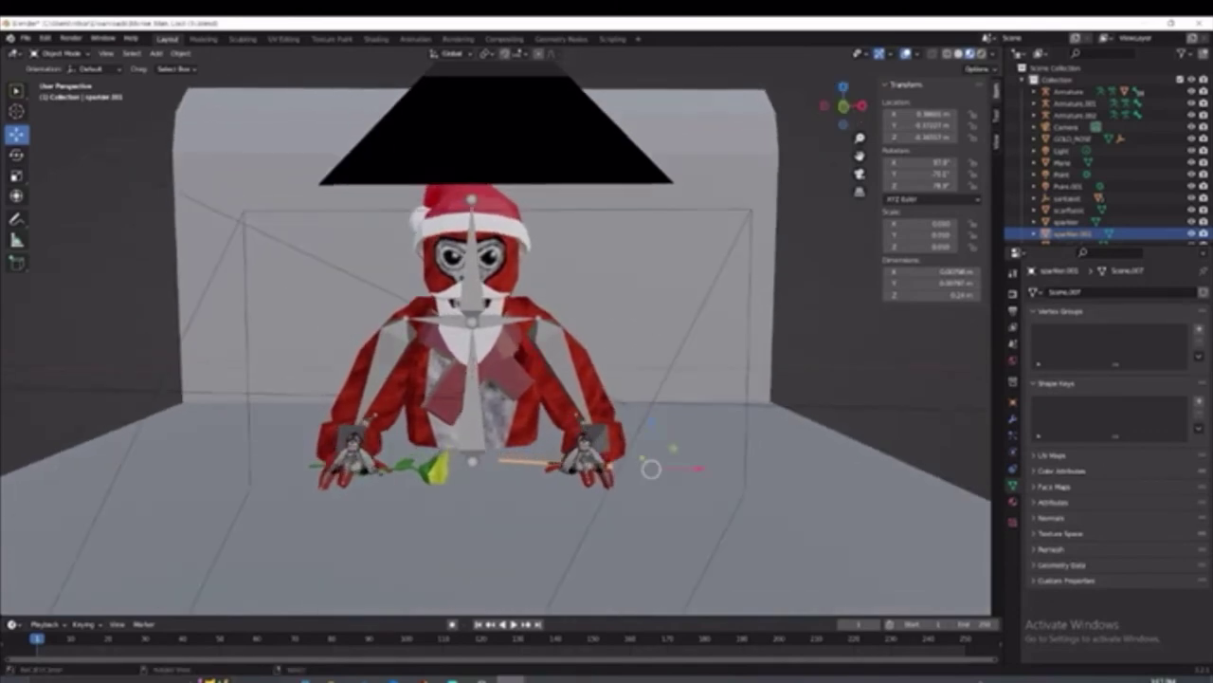
Step: Tilt the backdrop plane slightly and enlarge it to about 3.12 m in X and 2.78 m in Y
click(673, 512)
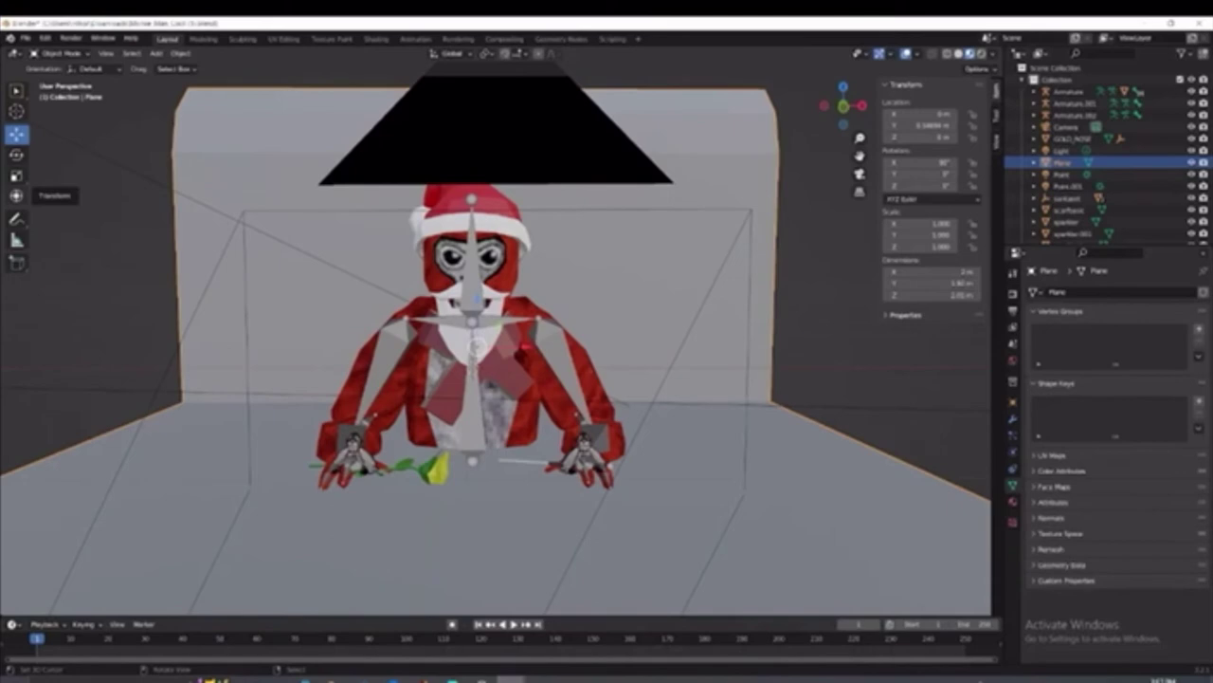
click(16, 195)
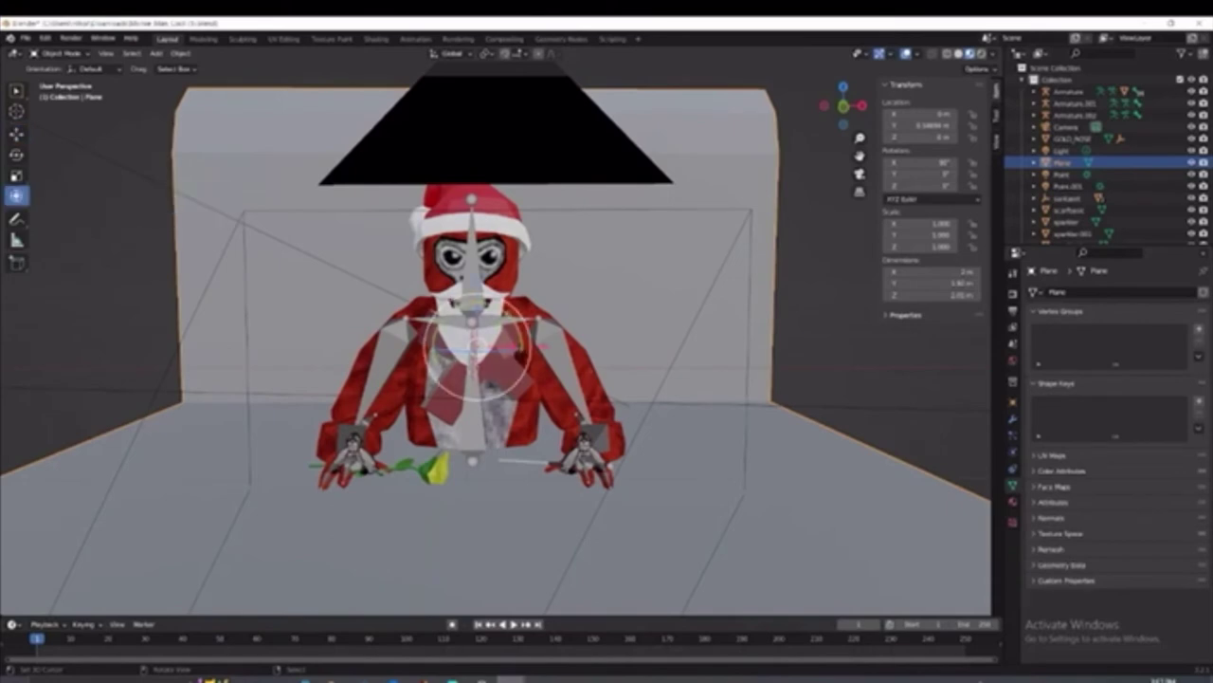
key(r)
key(r)
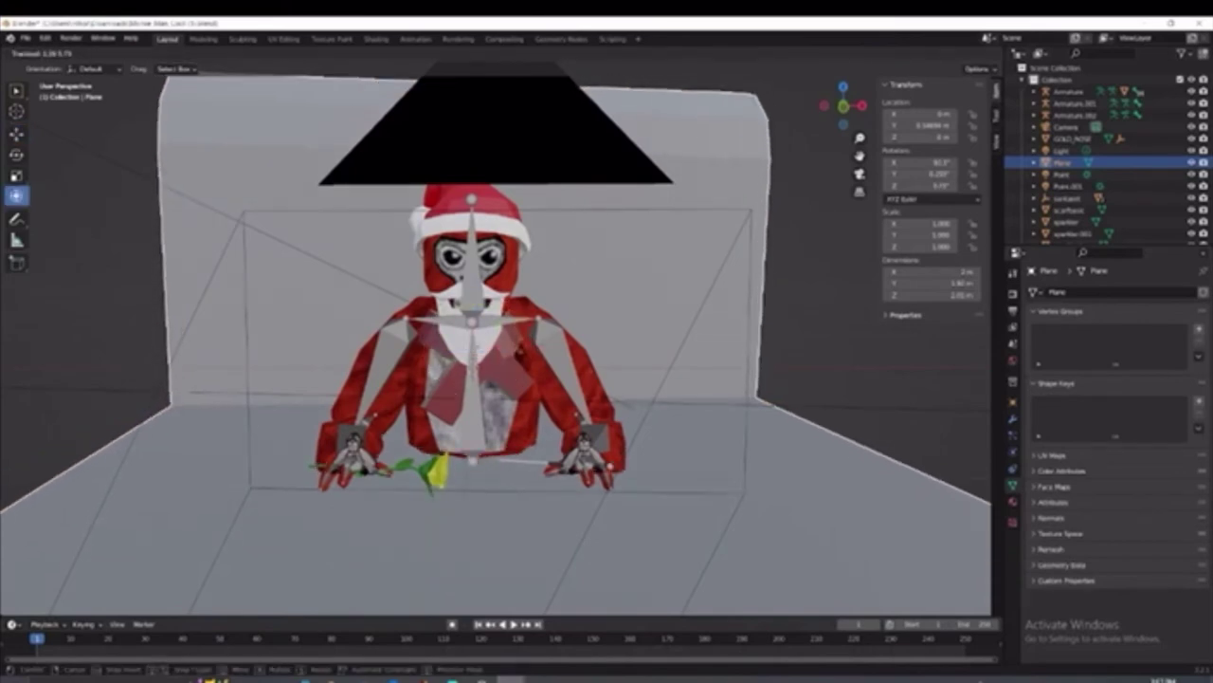
drag(493, 364, 543, 349)
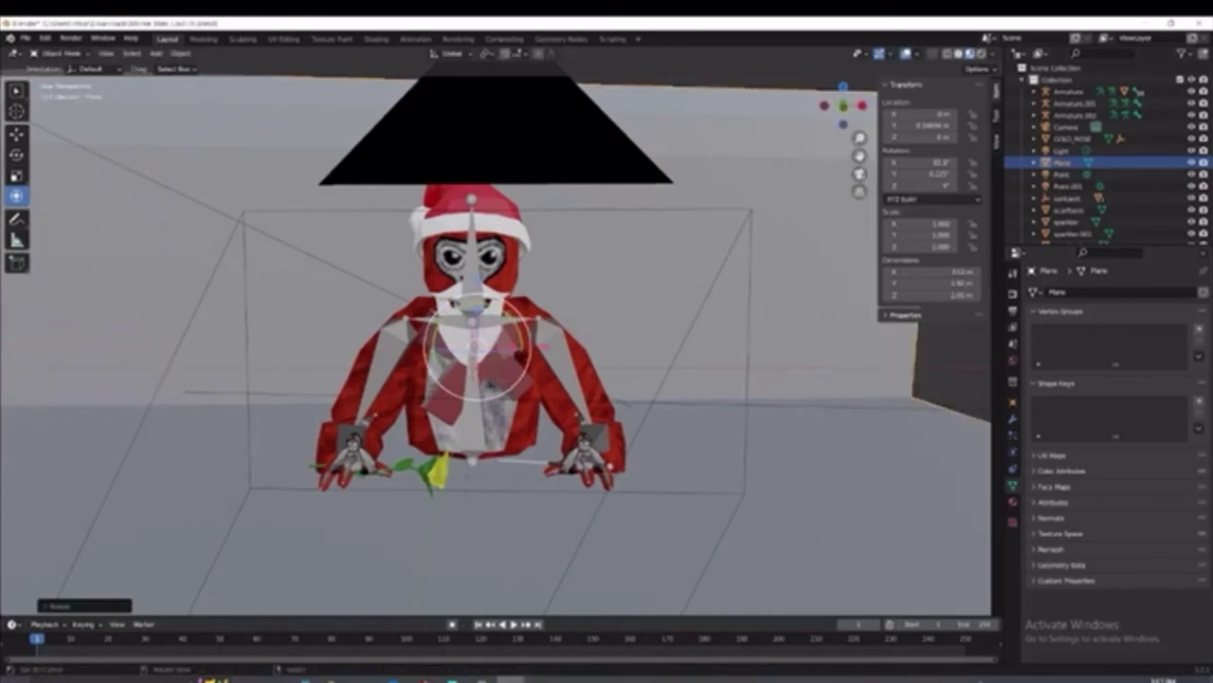
key(s)
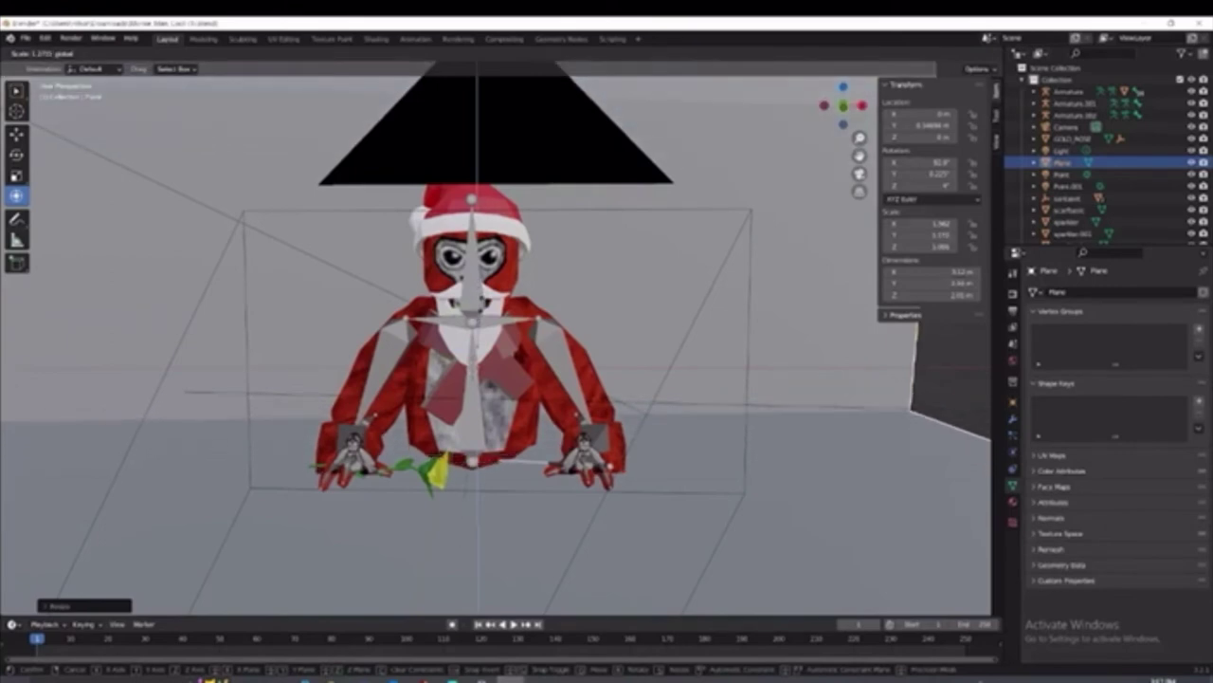
key(Return)
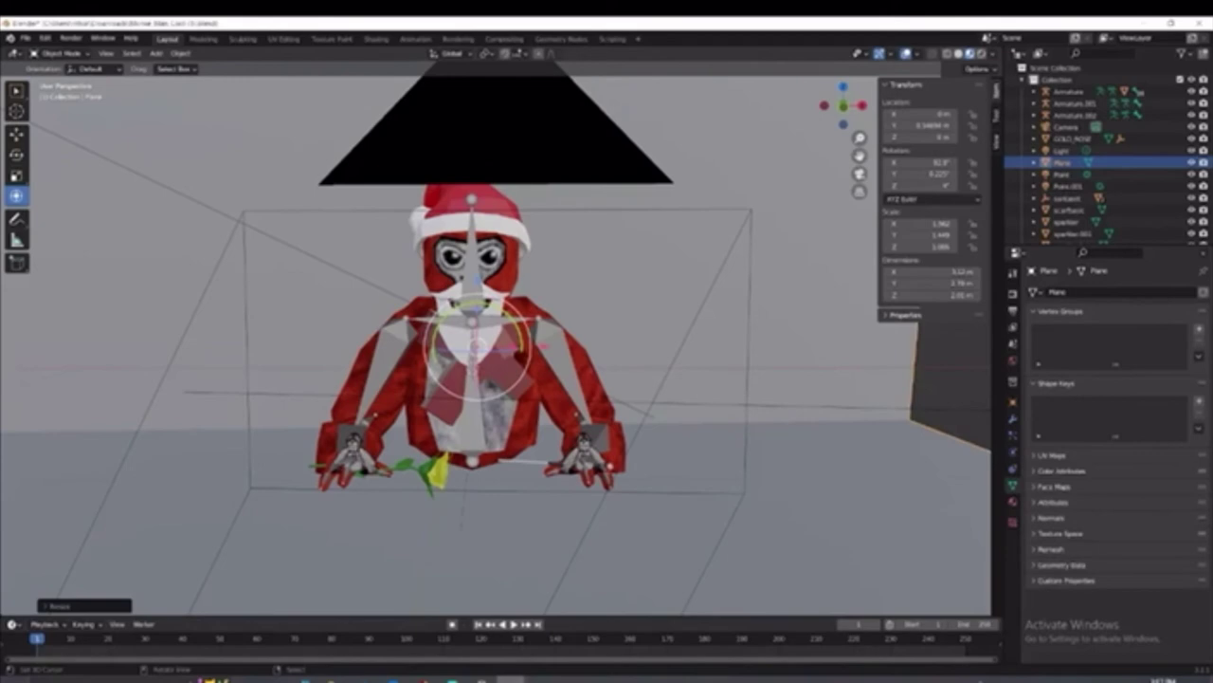
Step: Raise the backdrop plane slightly along the Z axis behind the gorilla
middle_drag(531, 379, 487, 364)
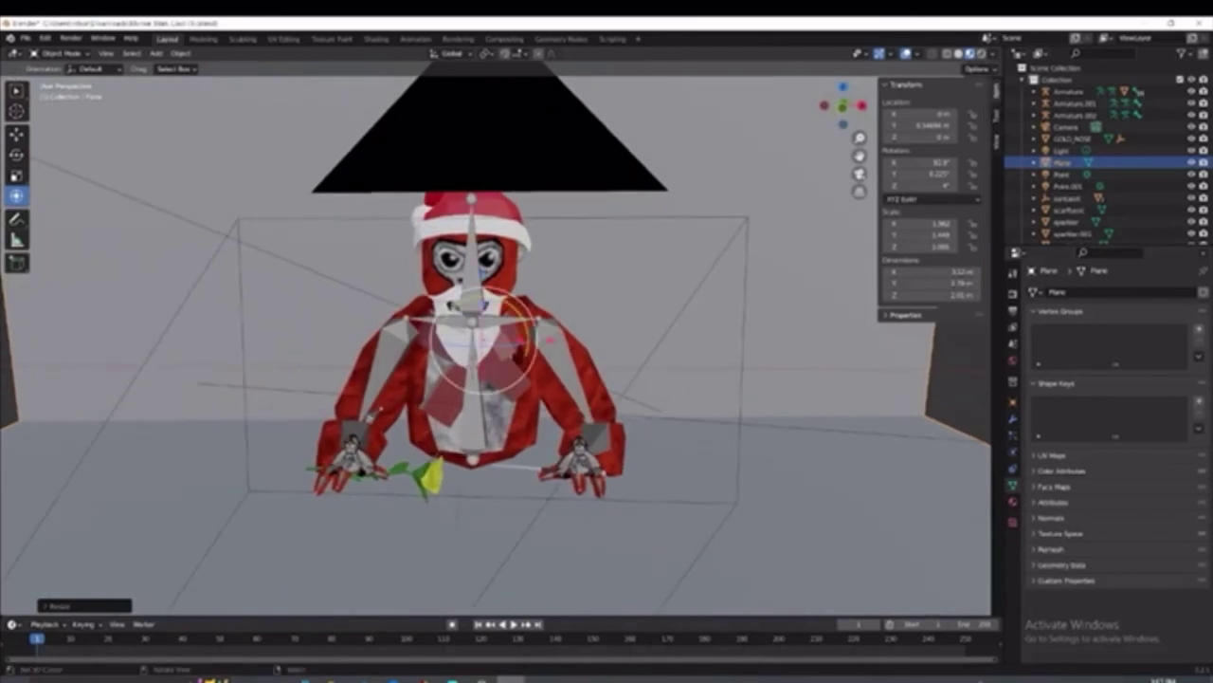
key(g)
key(z)
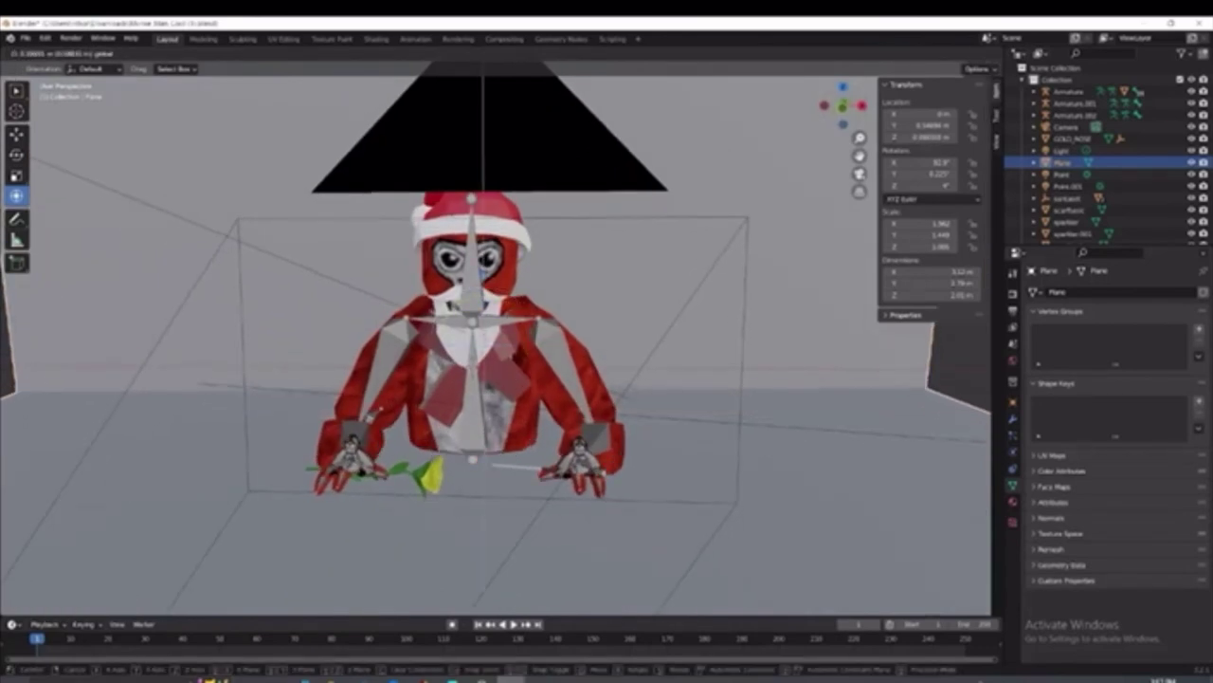
click(487, 334)
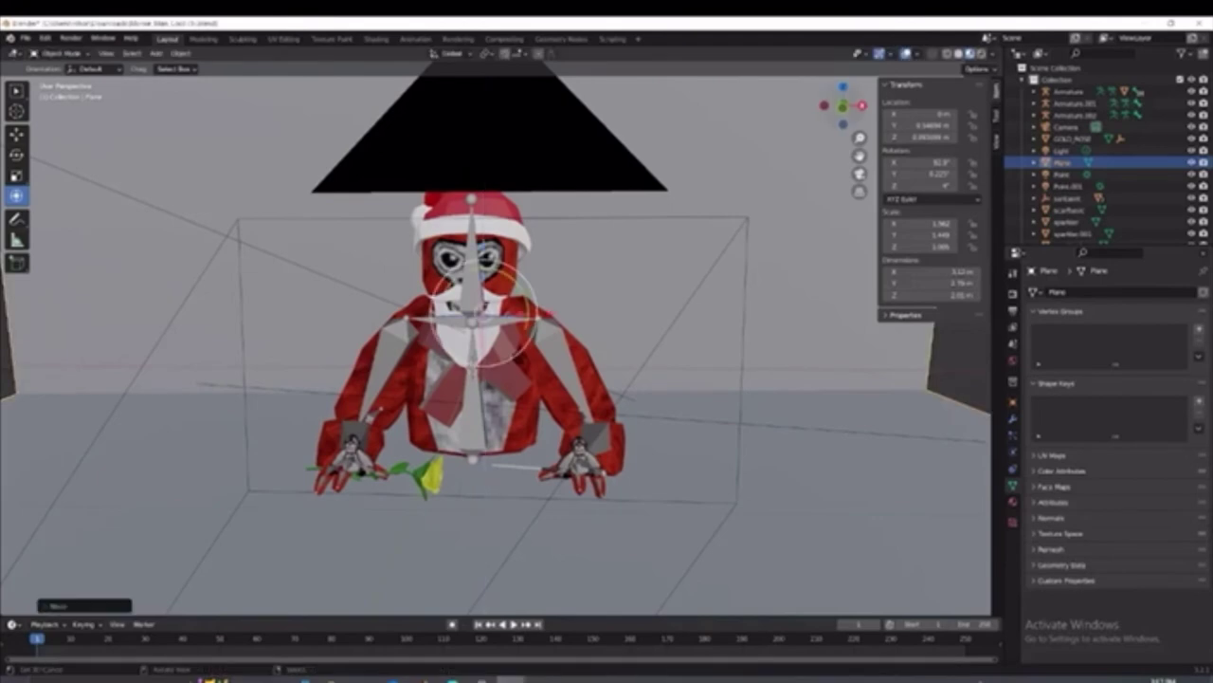
mouse_move(487, 338)
middle_down()
mouse_move(443, 321)
mouse_move(344, 328)
mouse_move(560, 371)
mouse_move(482, 343)
middle_up()
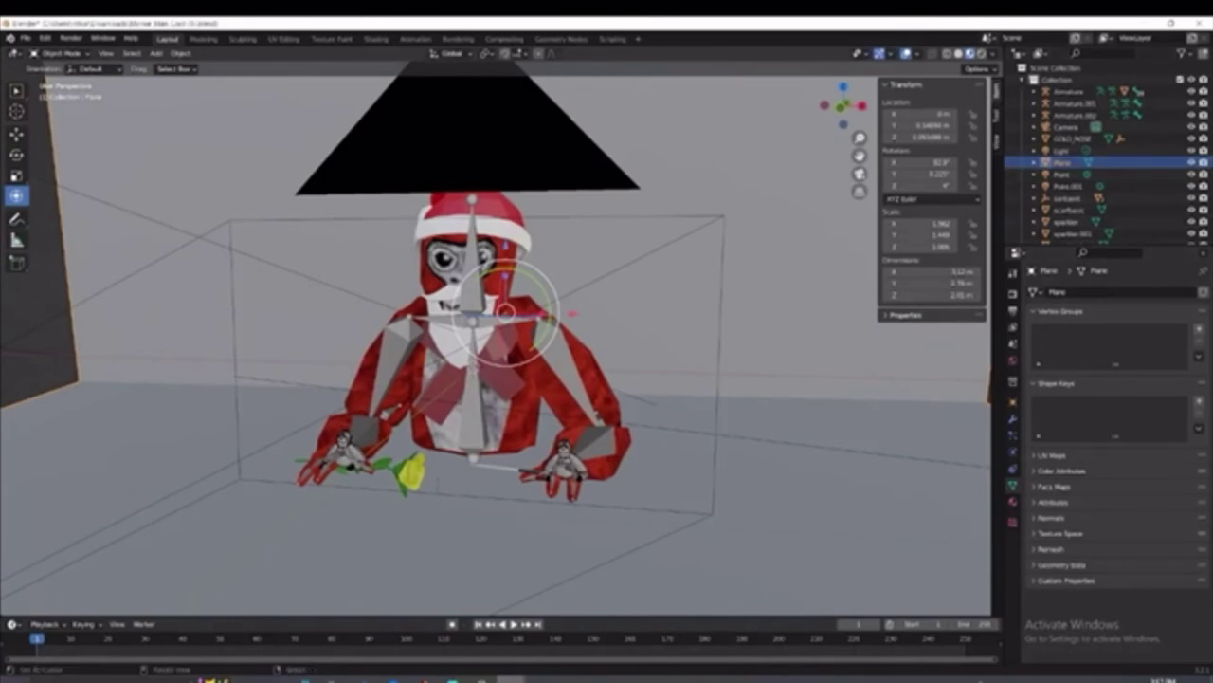
mouse_move(493, 347)
middle_down()
mouse_move(446, 347)
mouse_move(518, 362)
mouse_move(576, 351)
mouse_move(474, 351)
mouse_move(517, 349)
middle_up()
drag(834, 110, 836, 109)
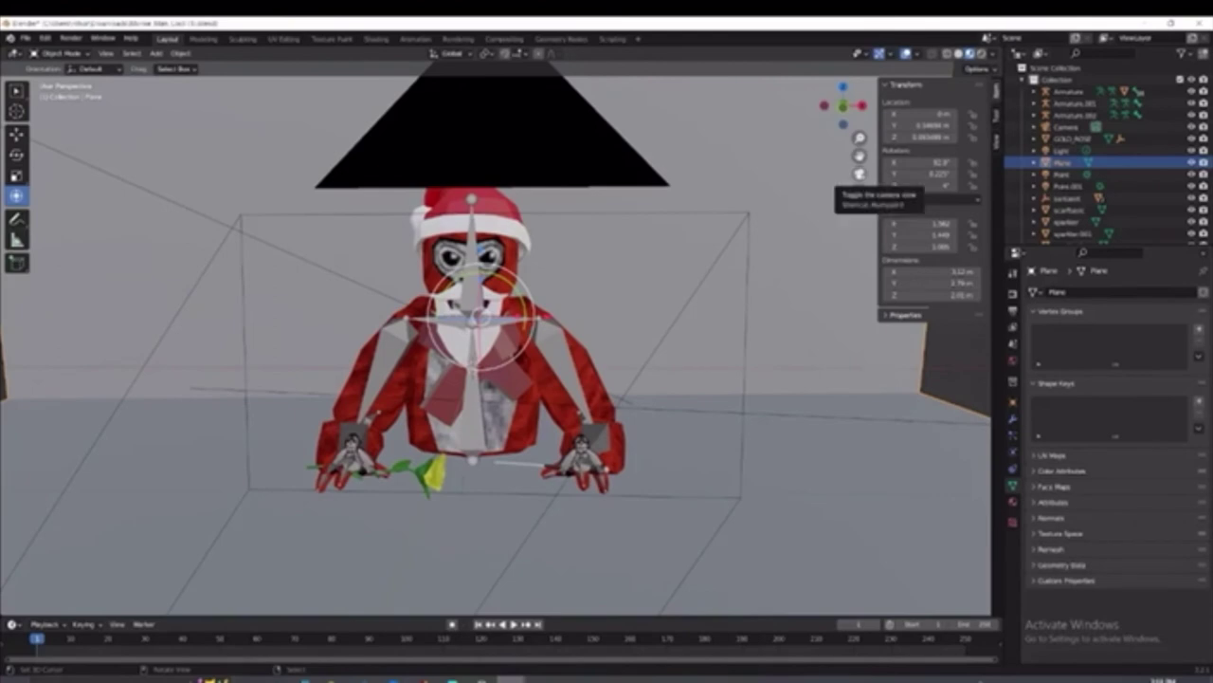
Step: Look through the camera and move it back in walk navigation until the whole gorilla and hat fit inside the frame
click(859, 175)
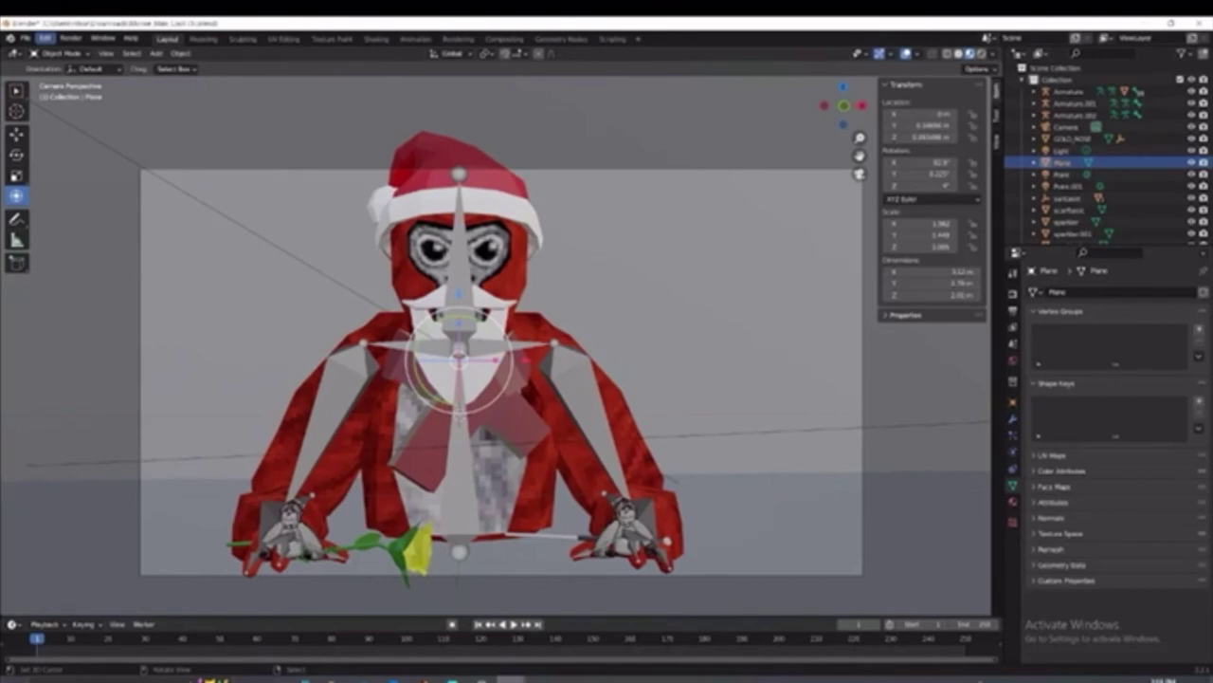
click(106, 53)
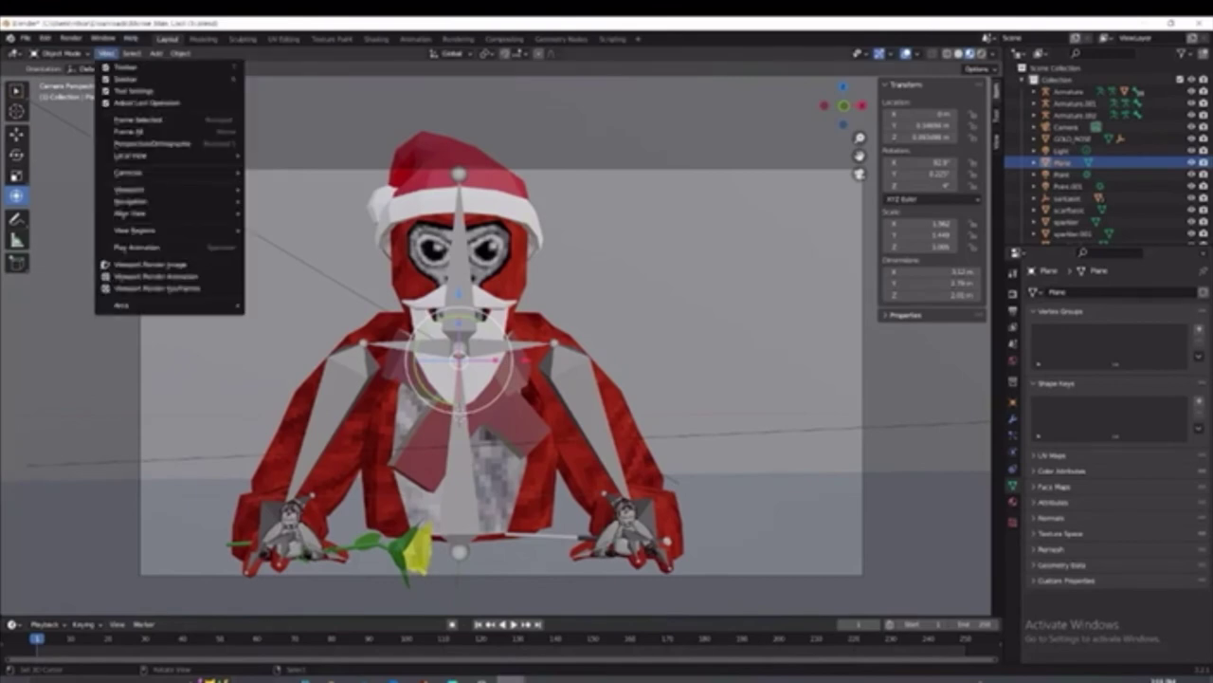
mouse_move(133, 202)
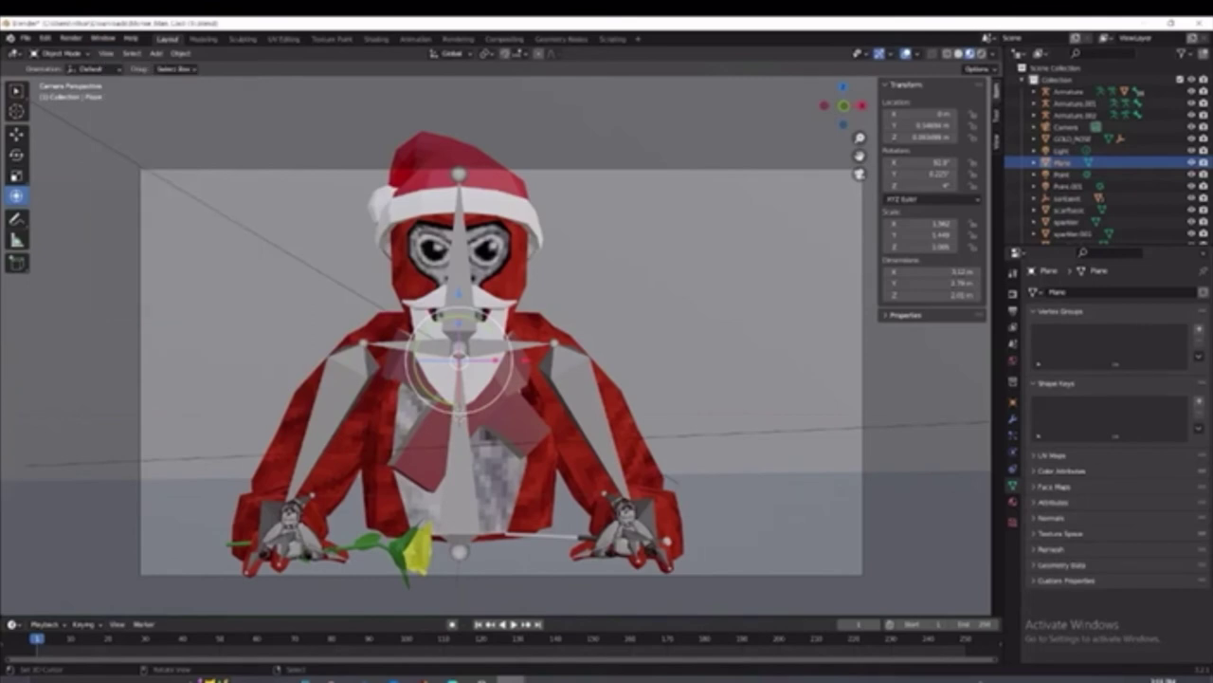
key(shift+grave)
key(s)
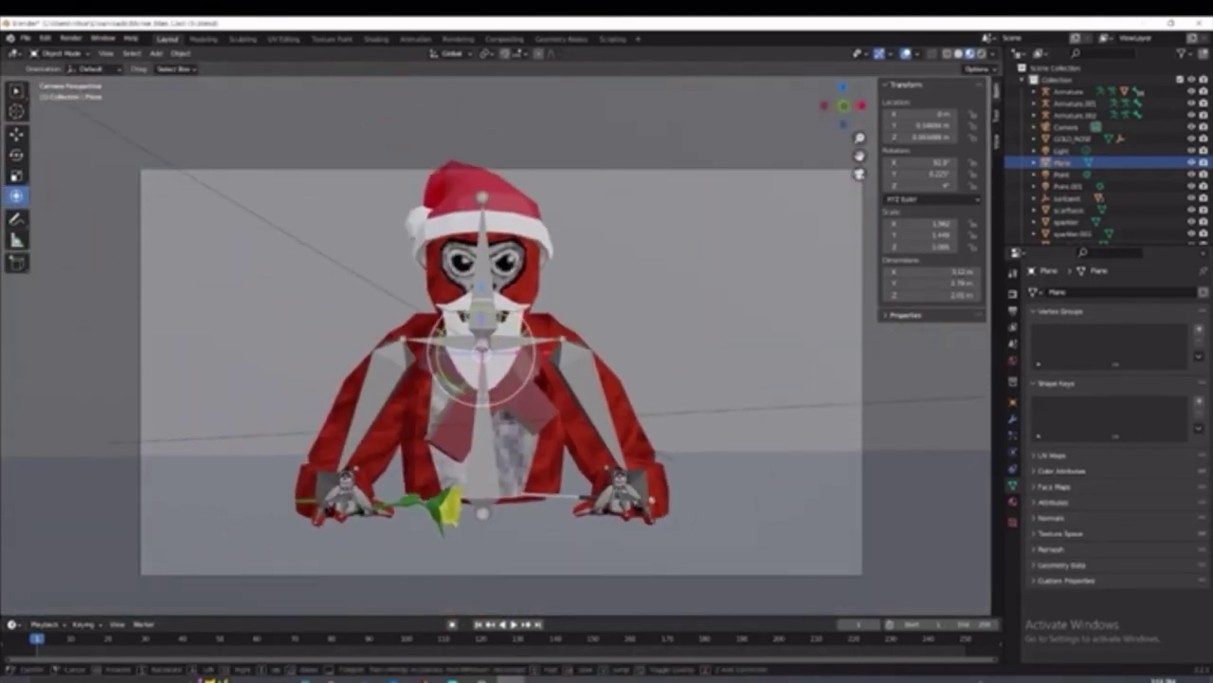
key(w)
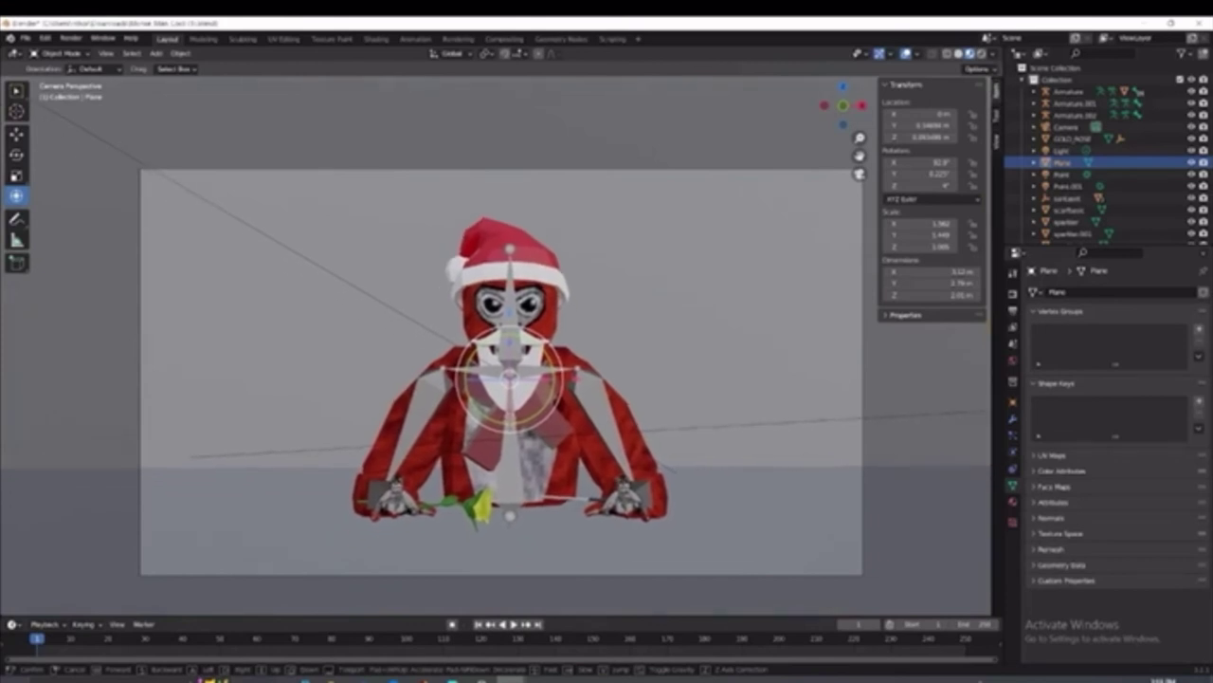
key(Return)
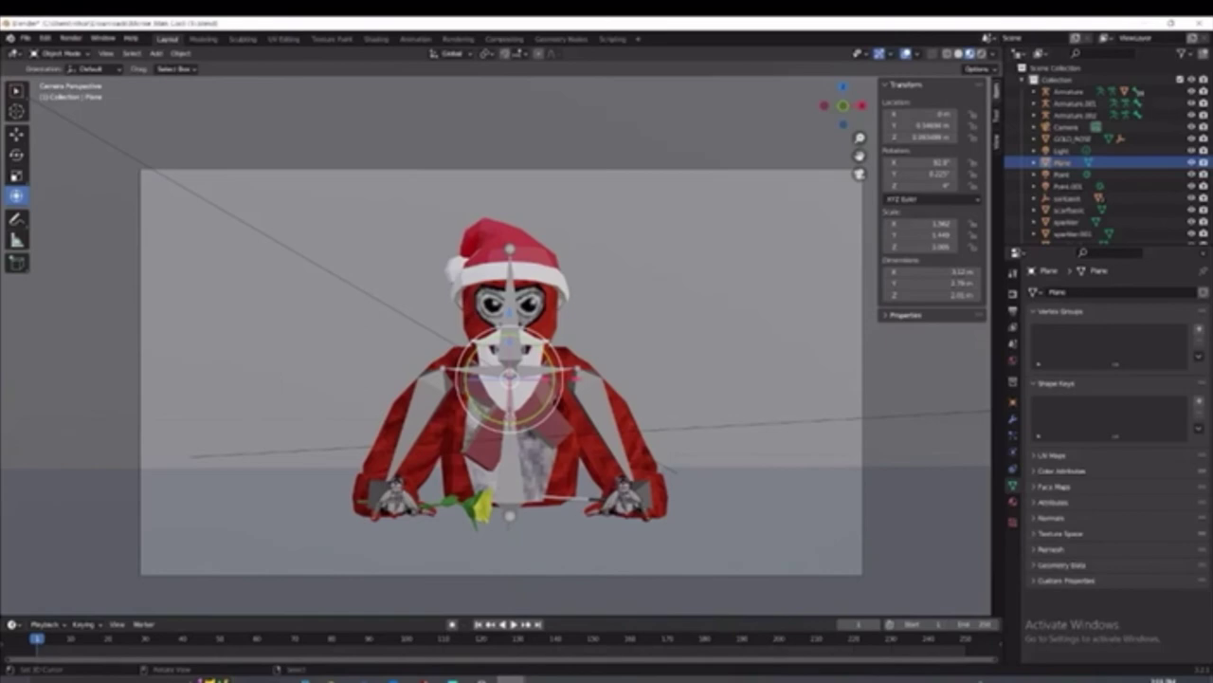
Step: Render the scene as a still image and open the Save As option for the result
key(F12)
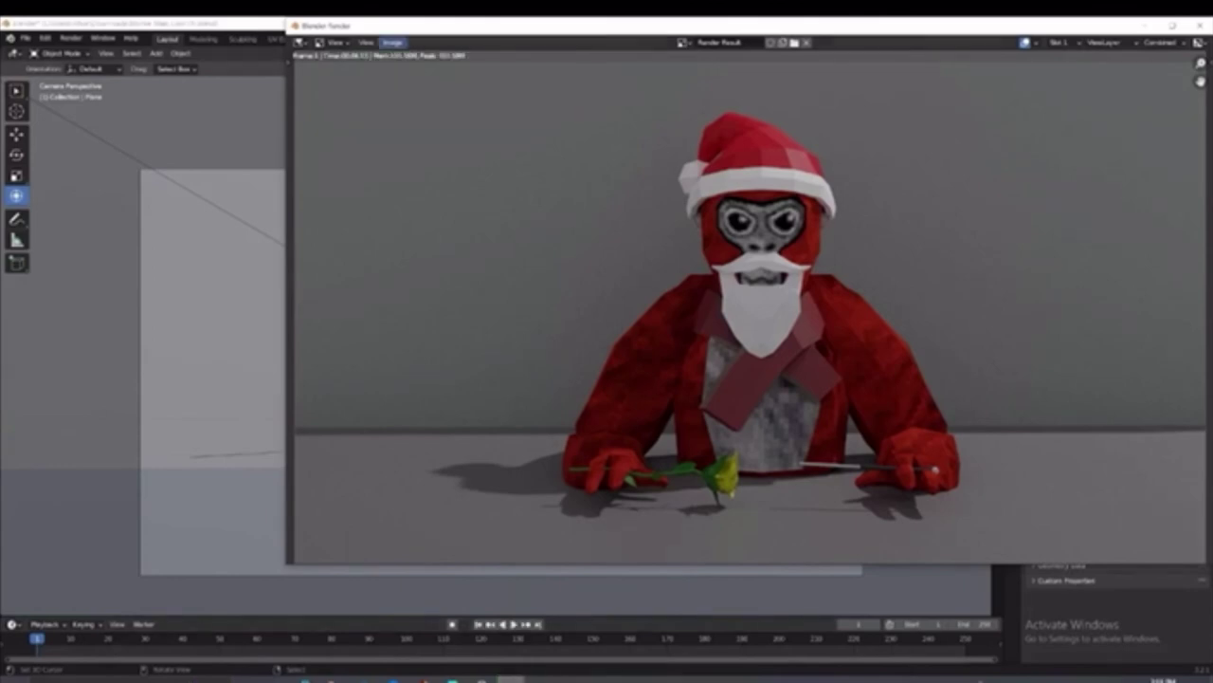
click(392, 43)
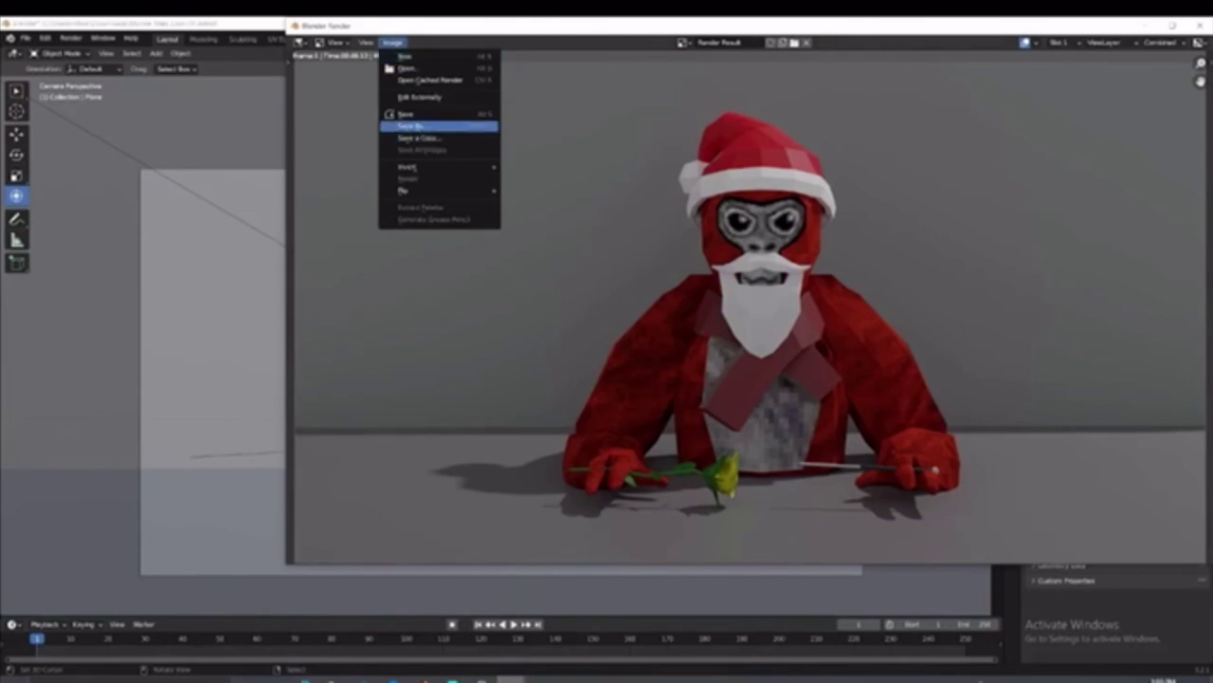
click(411, 126)
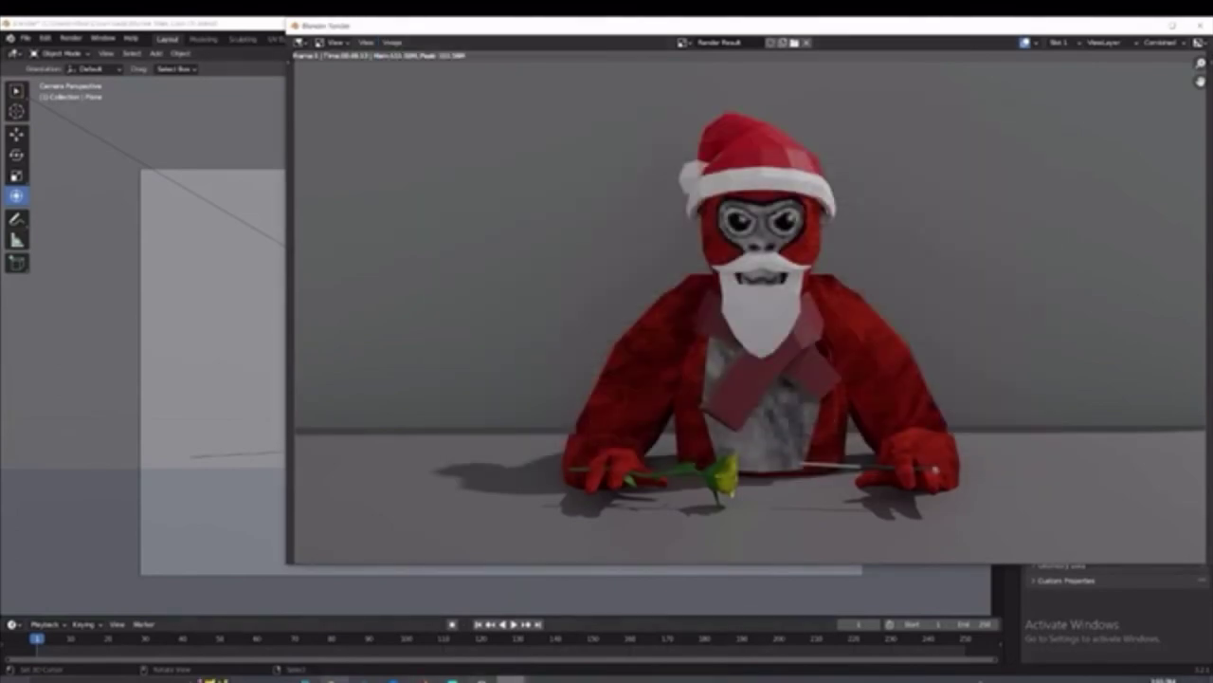
mouse_move(331, 680)
click(335, 649)
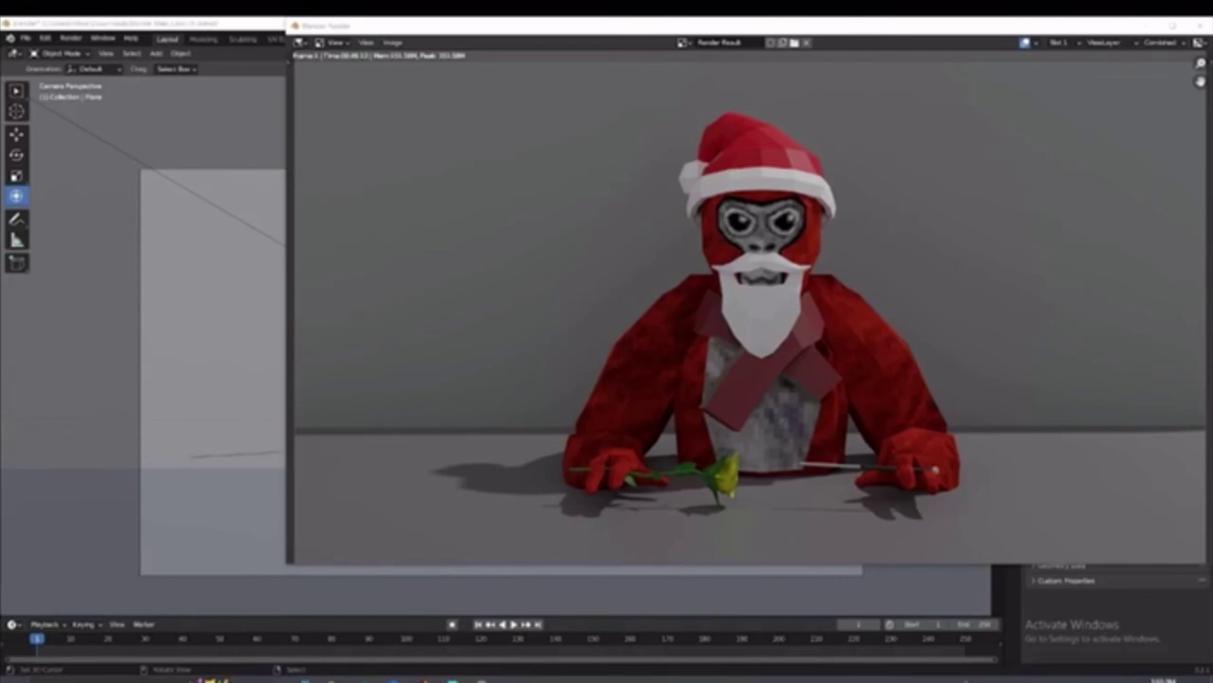
mouse_move(483, 677)
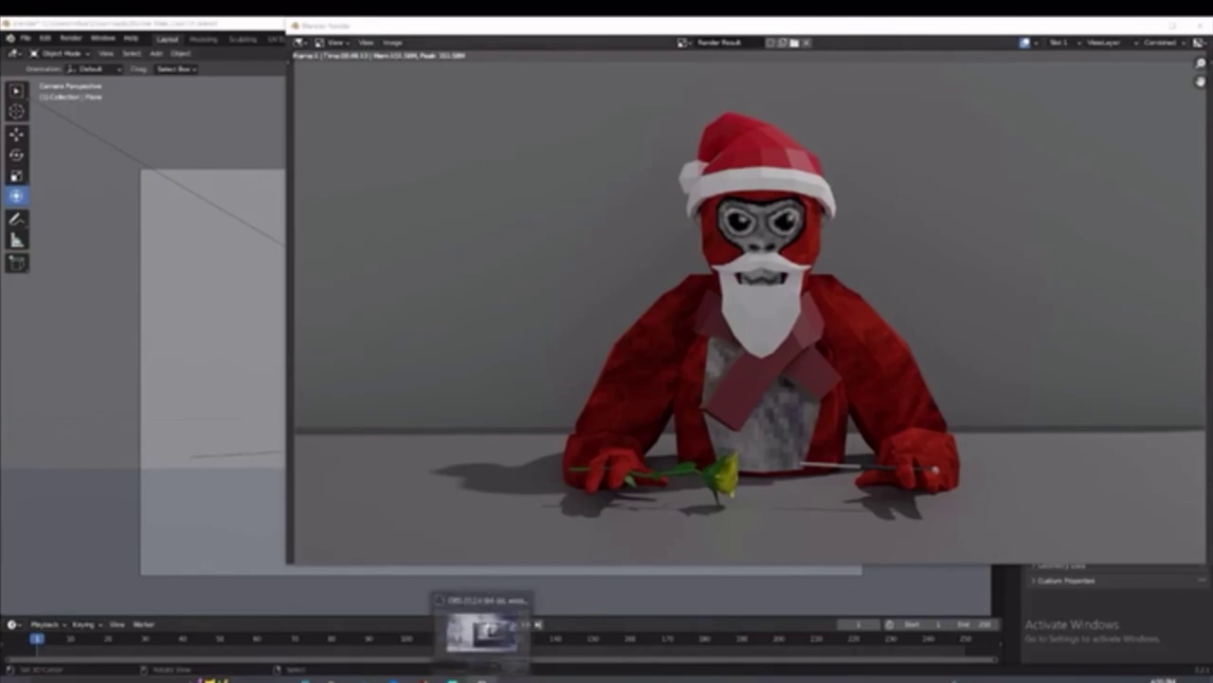